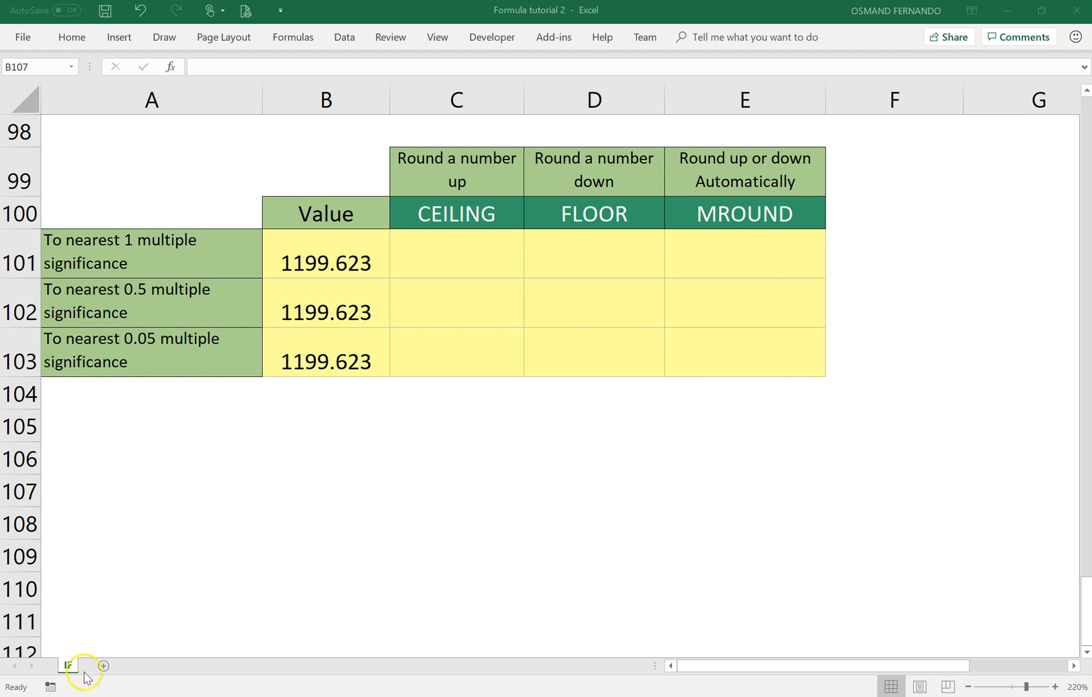
{"action": "left_click", "coordinate": [448, 213]}
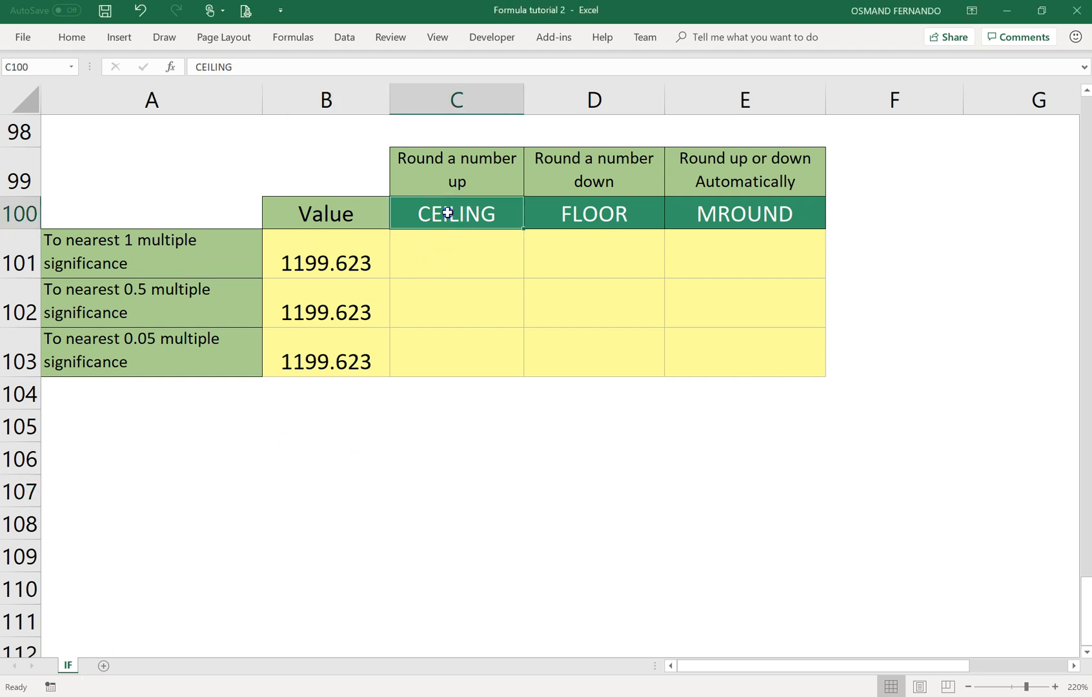
{"action": "left_click", "coordinate": [562, 220]}
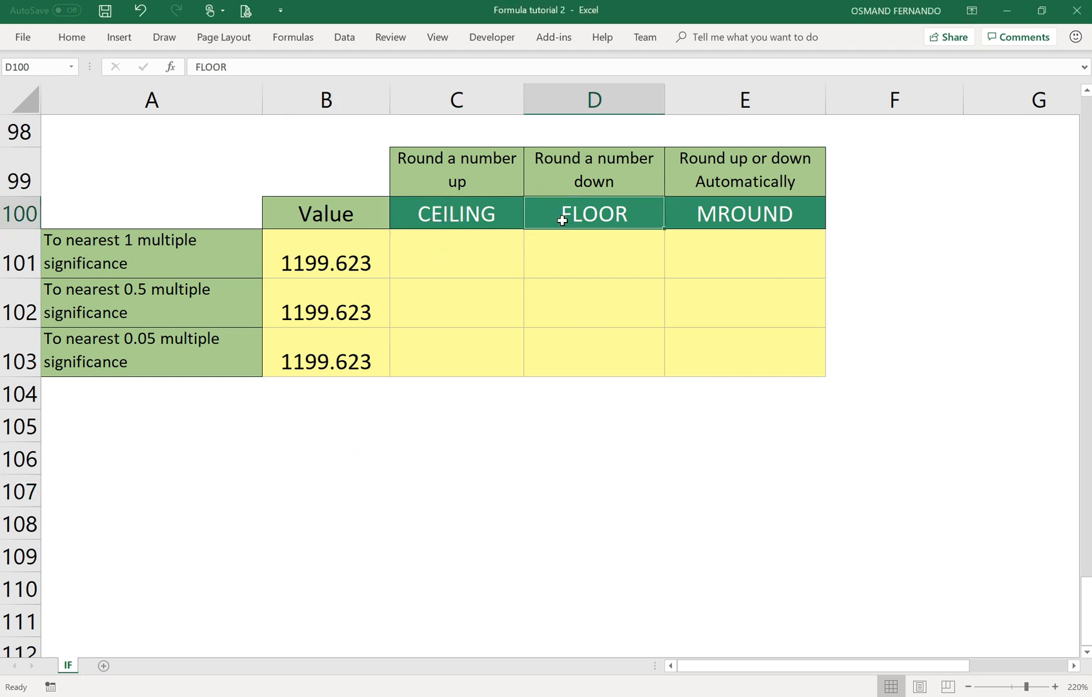
{"action": "left_click", "coordinate": [701, 218]}
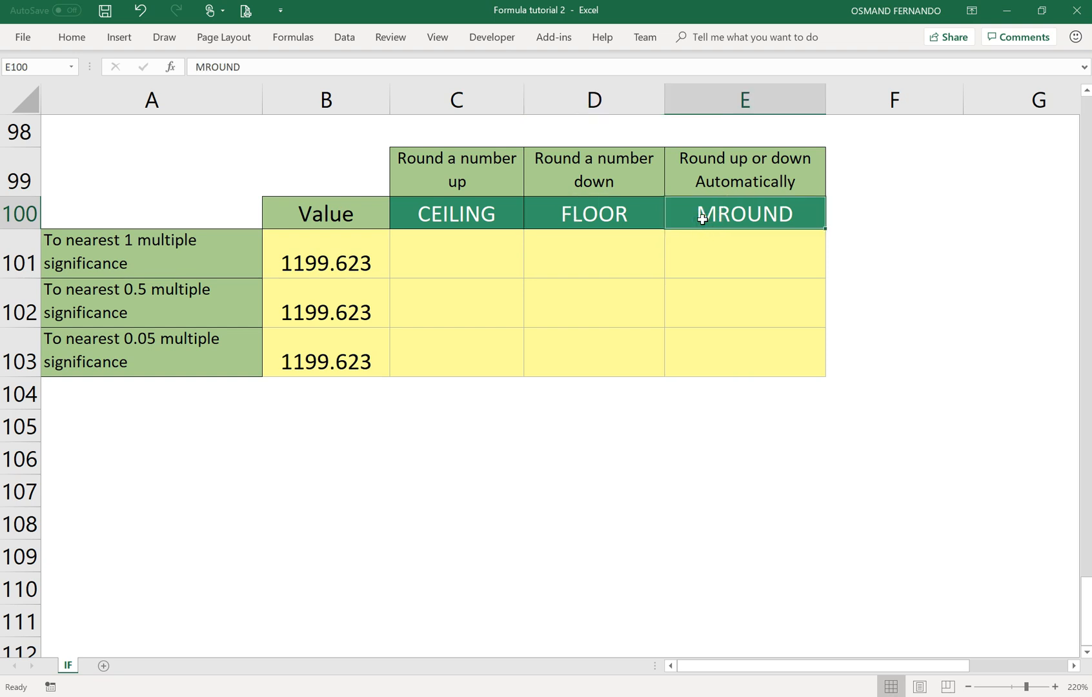
{"action": "left_click", "coordinate": [458, 217]}
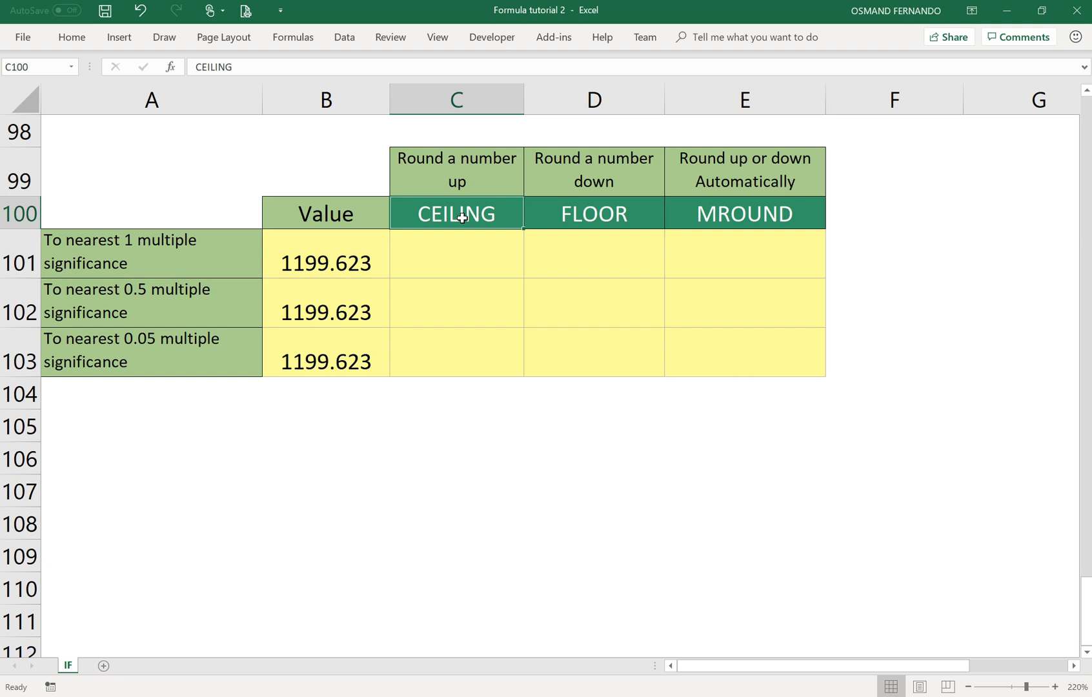
{"action": "left_click", "coordinate": [325, 269]}
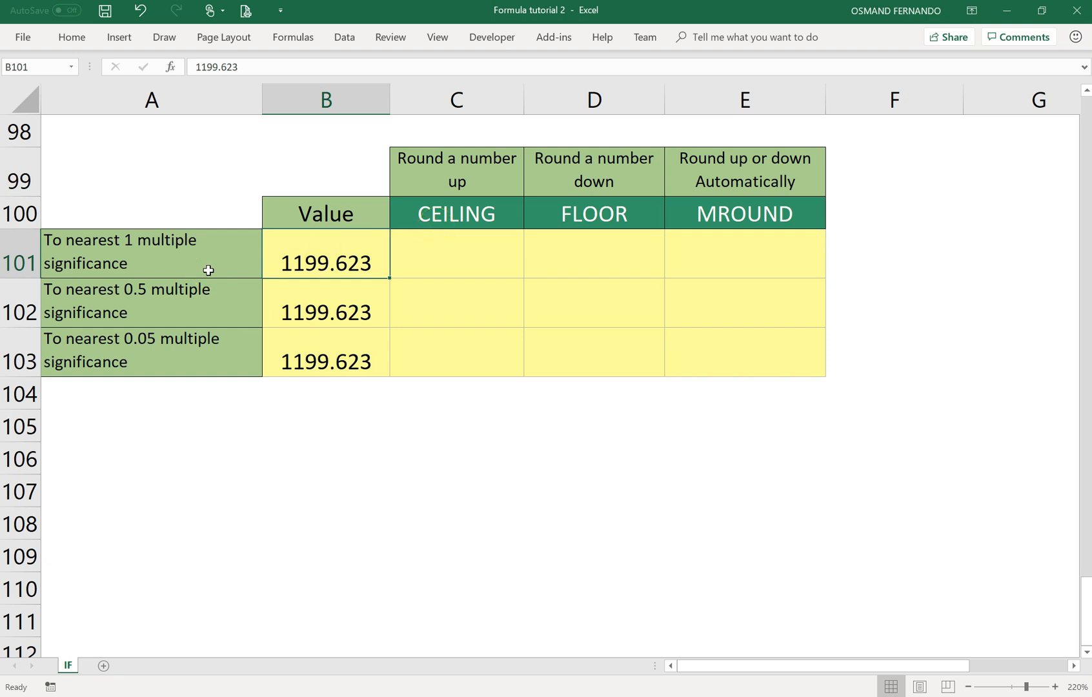
Enter =CEILING(B101,1) in C101 to round the value up to the nearest multiple of 1
{"action": "left_click", "coordinate": [487, 265]}
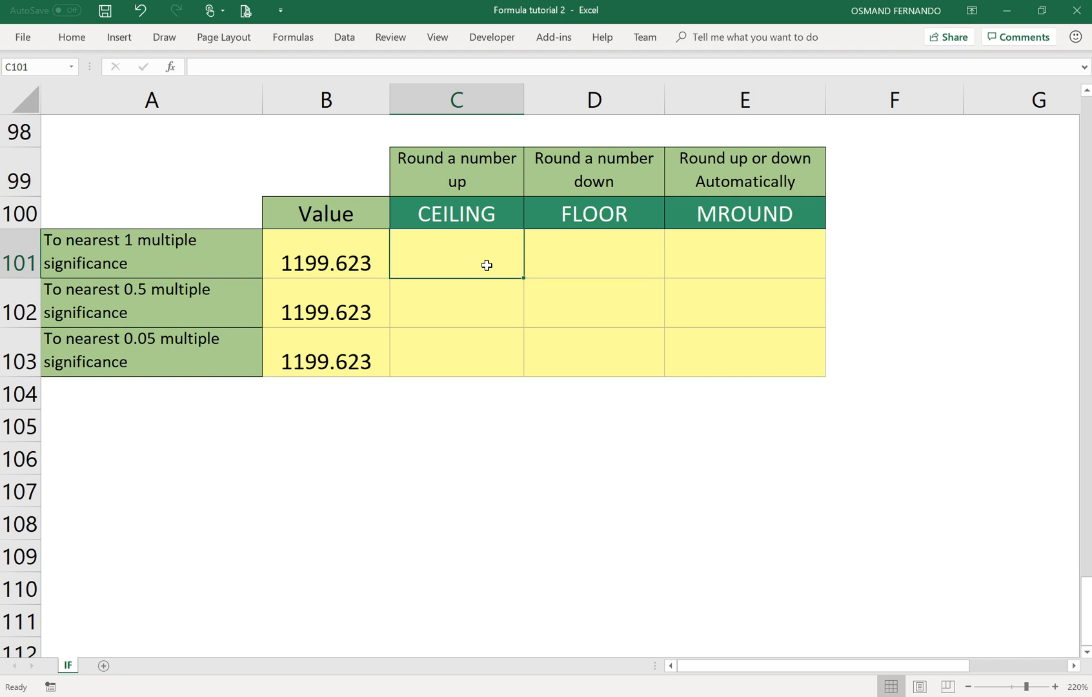
{"action": "type", "text": "="}
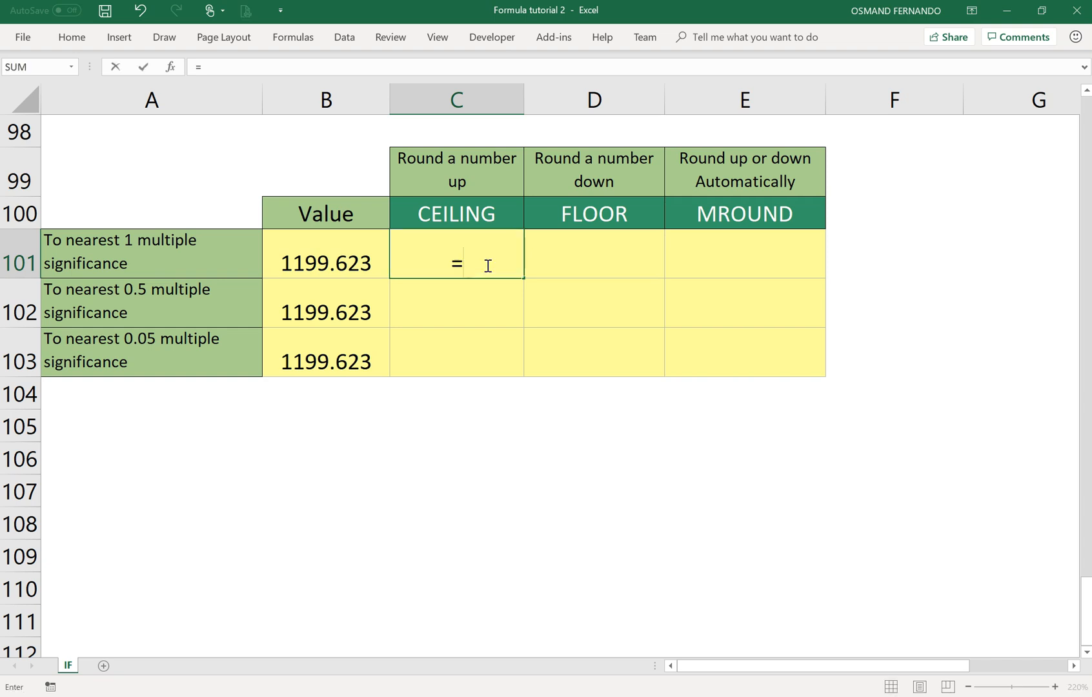
{"action": "type", "text": "ceiling"}
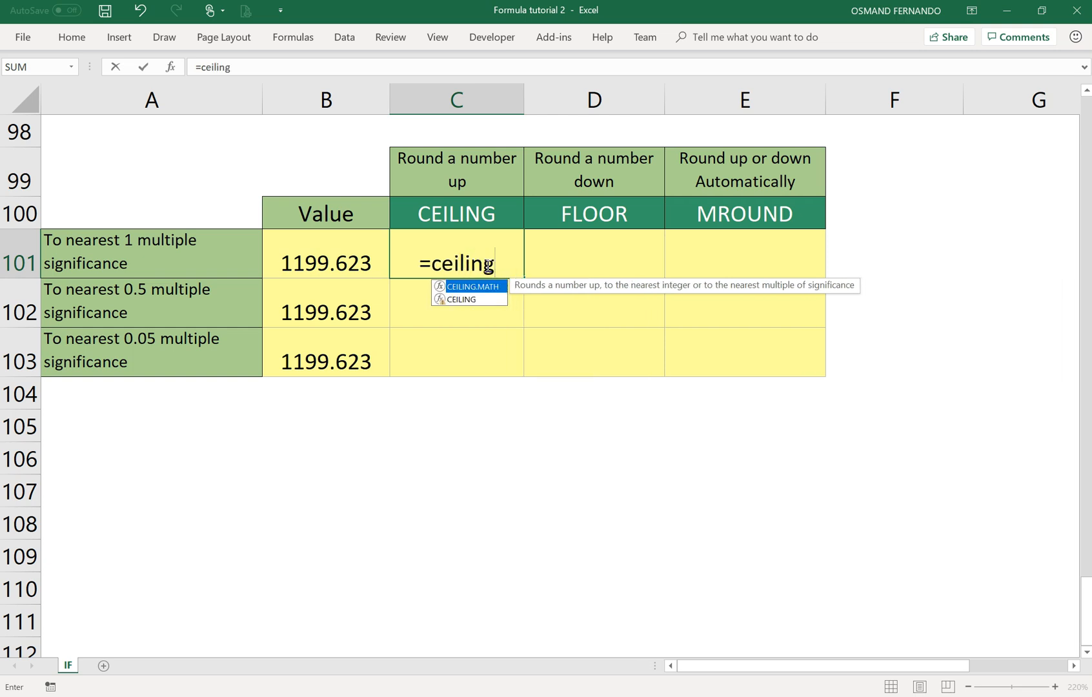
{"action": "left_click", "coordinate": [467, 300]}
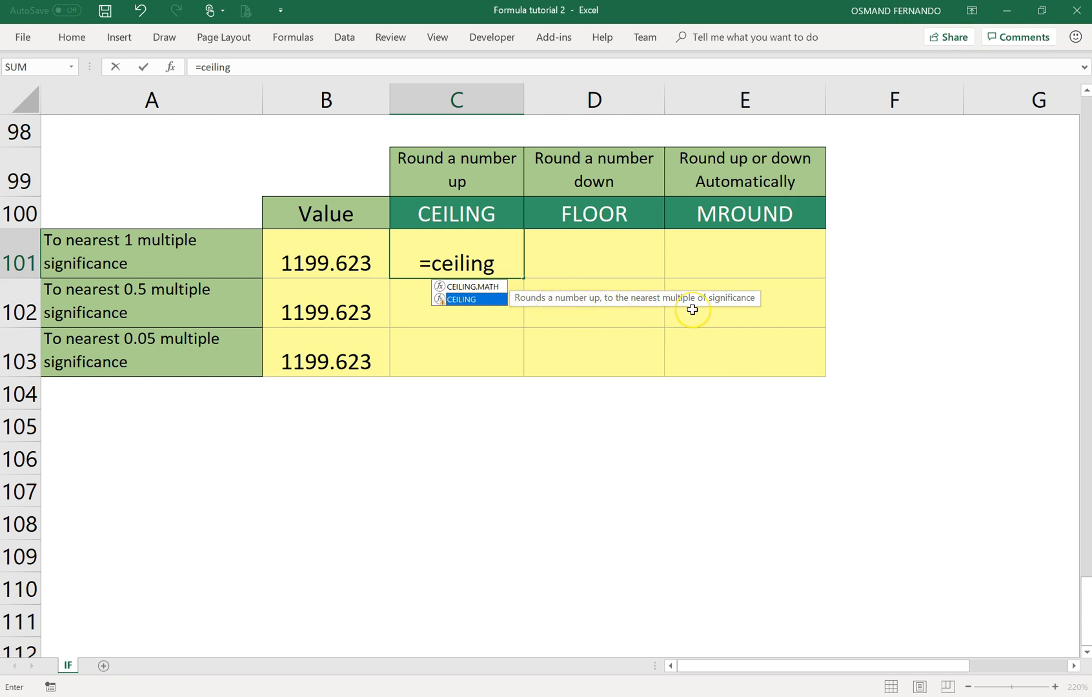
{"action": "double_click", "coordinate": [468, 299]}
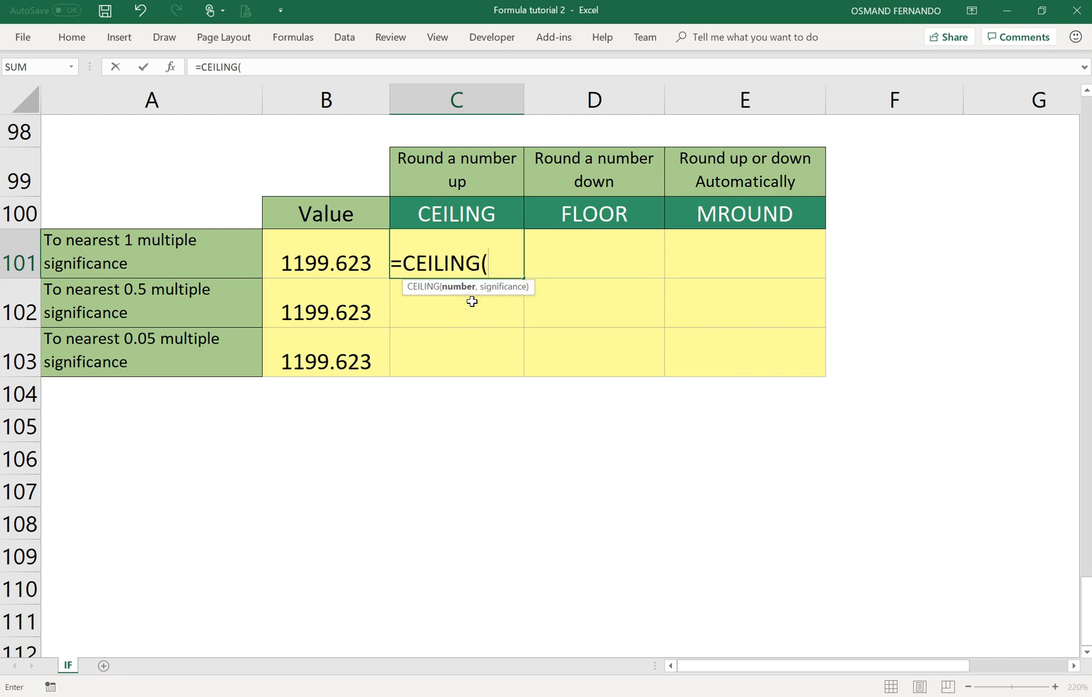
{"action": "left_click", "coordinate": [343, 262]}
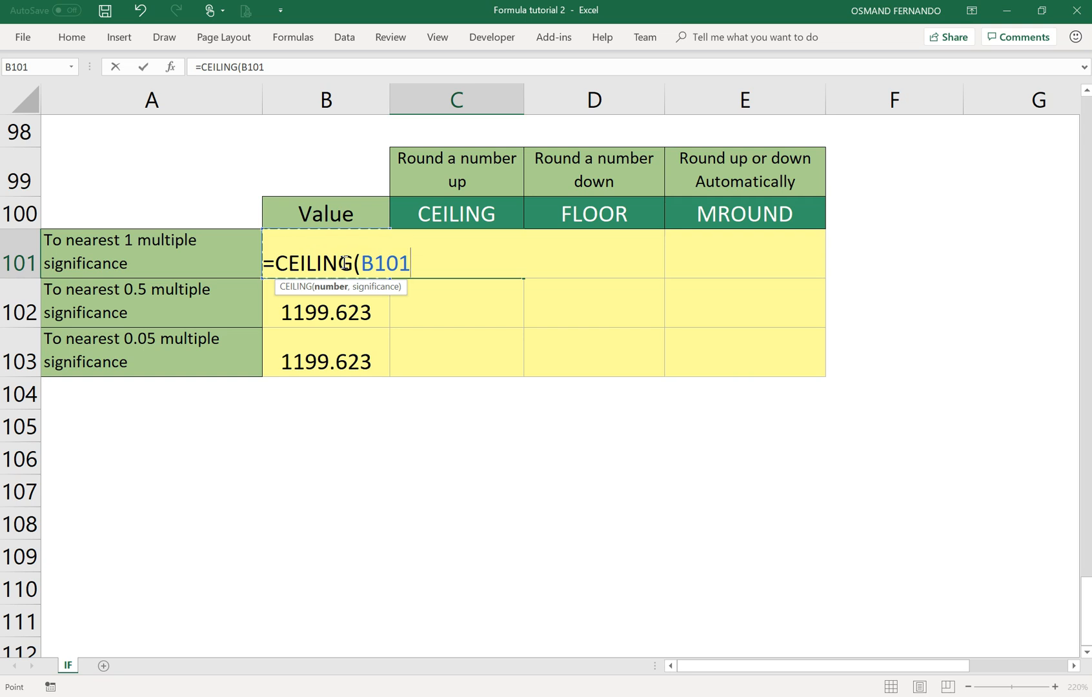
{"action": "type", "text": ",1"}
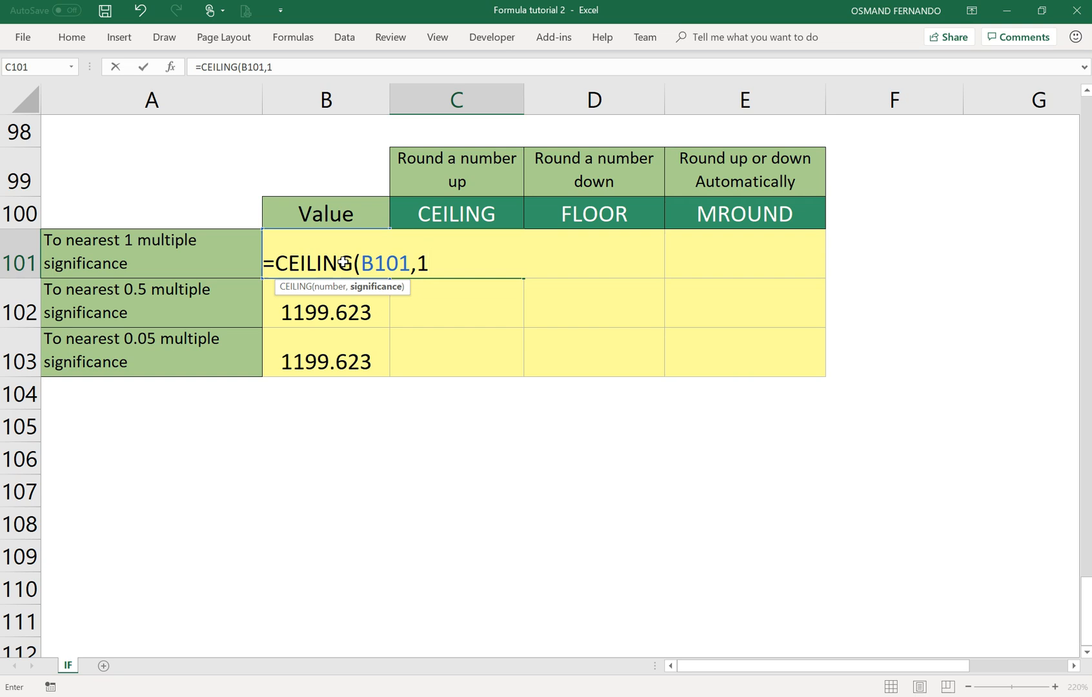
{"action": "type", "text": ")"}
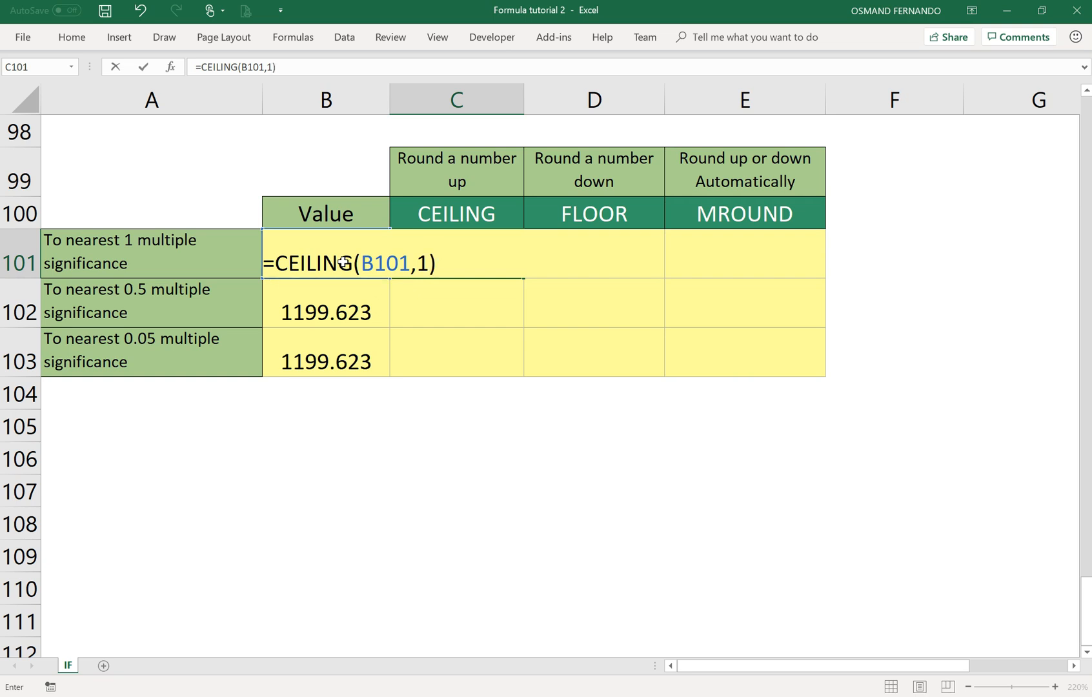
{"action": "key", "text": "Return"}
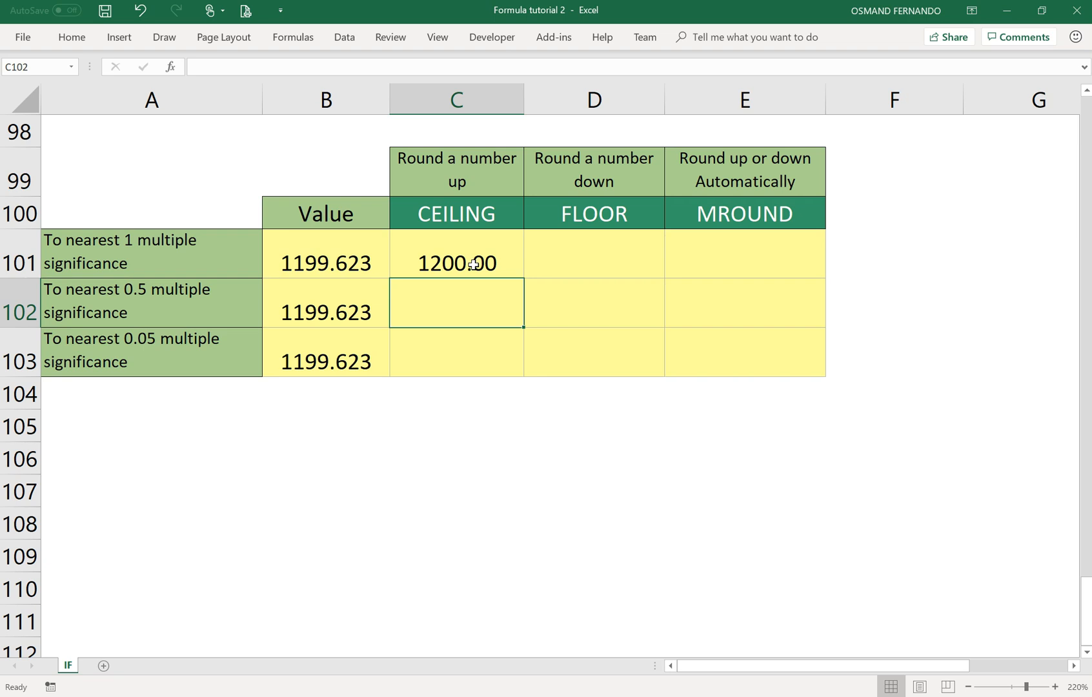
Enter =FLOOR(B101,1) in D101 to round the value down to the nearest multiple of 1
{"action": "left_click", "coordinate": [576, 252]}
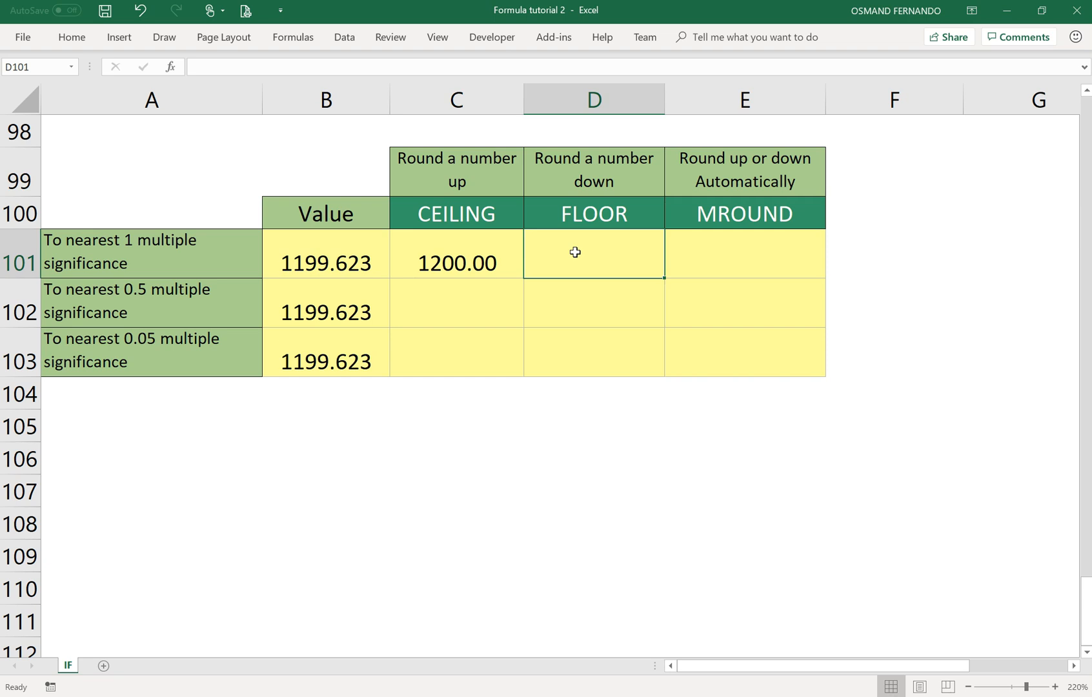
{"action": "double_click", "coordinate": [575, 251]}
{"action": "type", "text": "="}
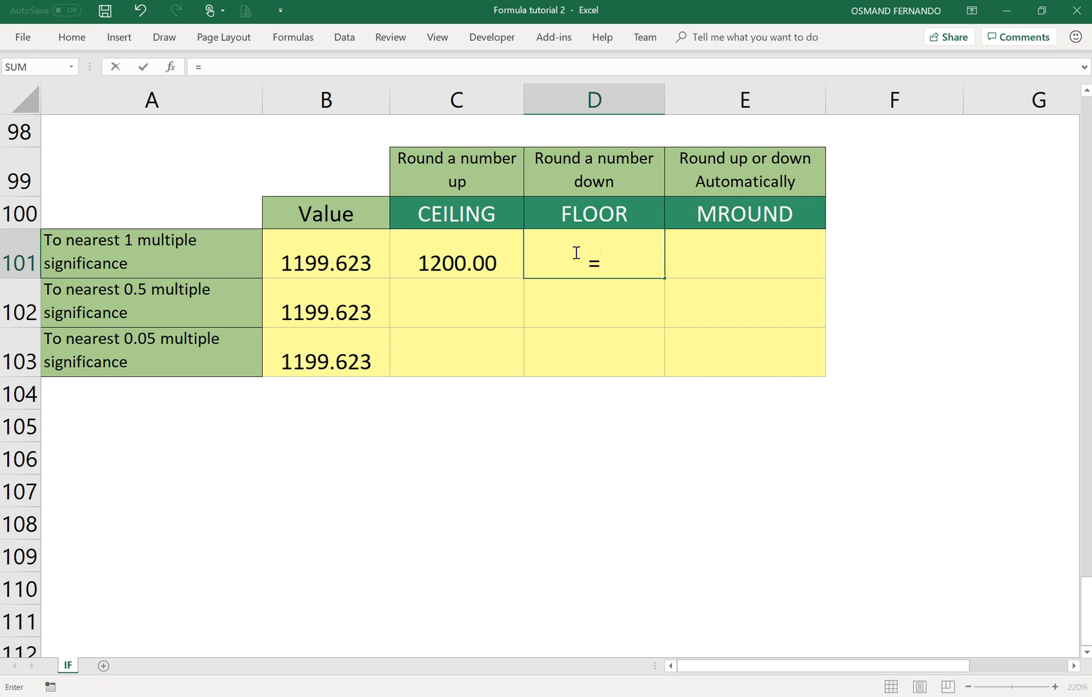
{"action": "type", "text": "floot"}
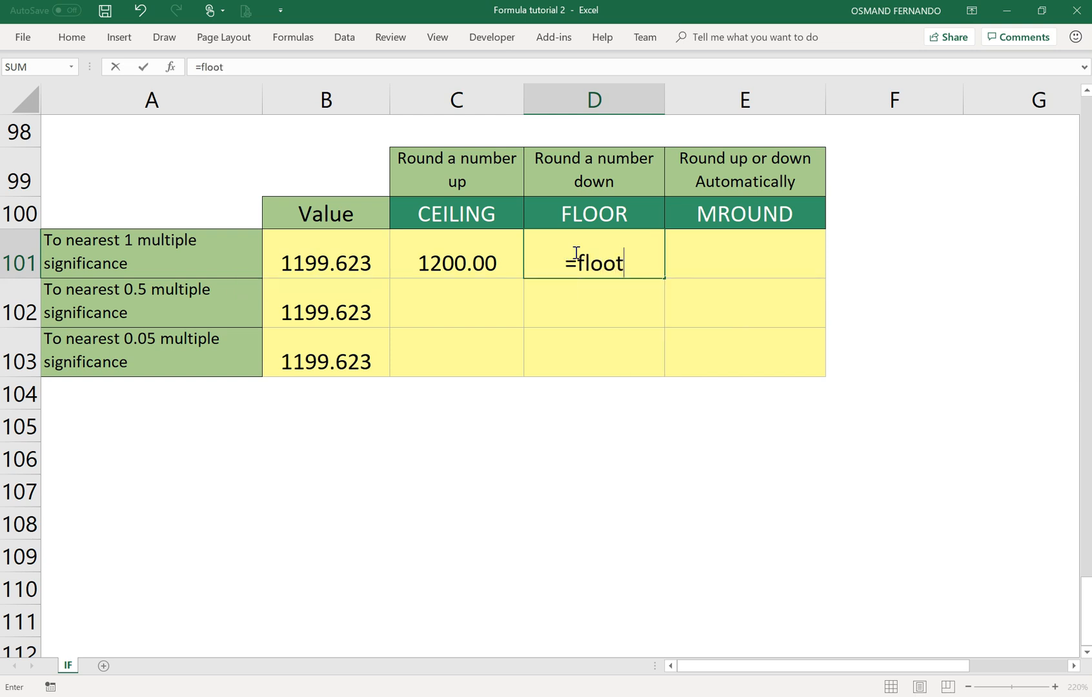
{"action": "key", "text": "BackSpace"}
{"action": "type", "text": "r"}
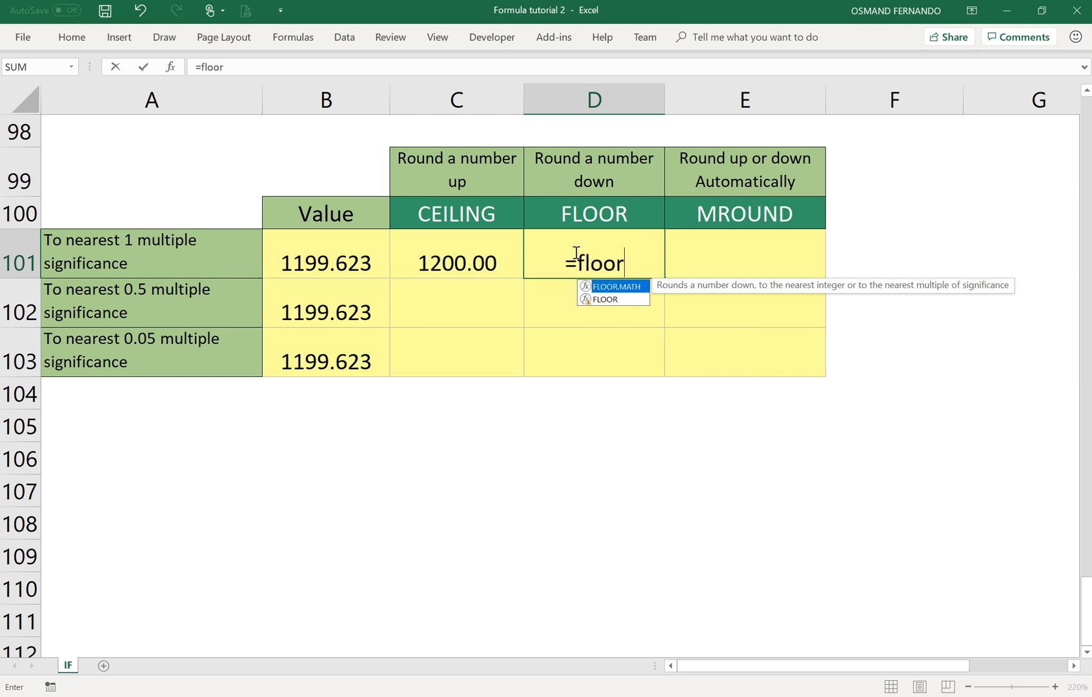
{"action": "type", "text": "("}
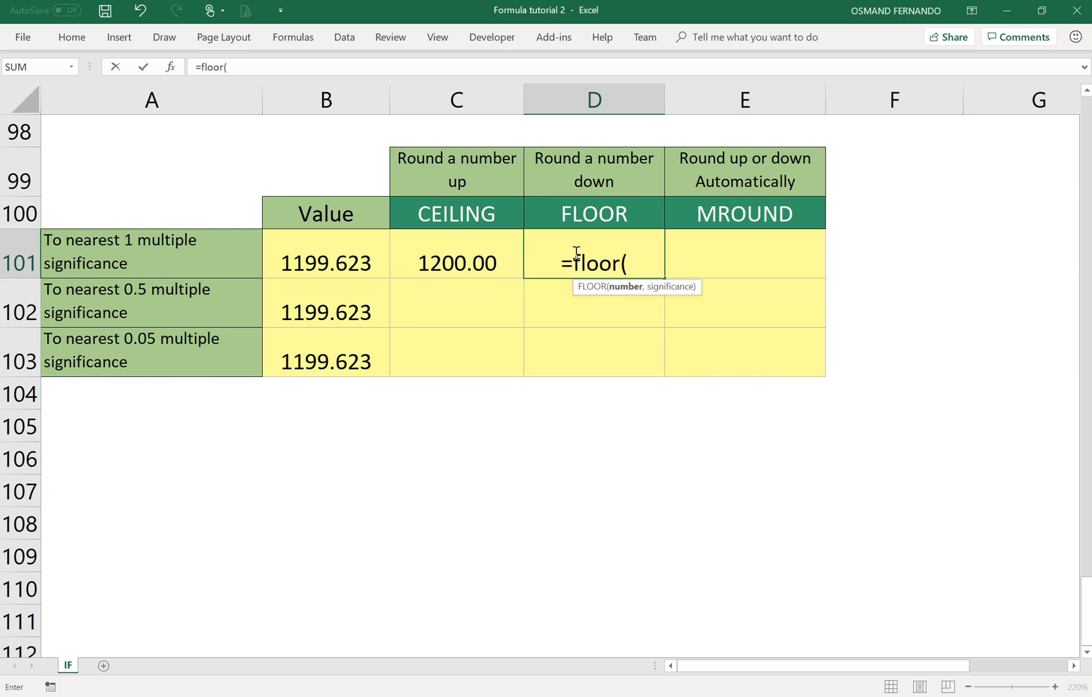
{"action": "left_click", "coordinate": [346, 270]}
{"action": "type", "text": ","}
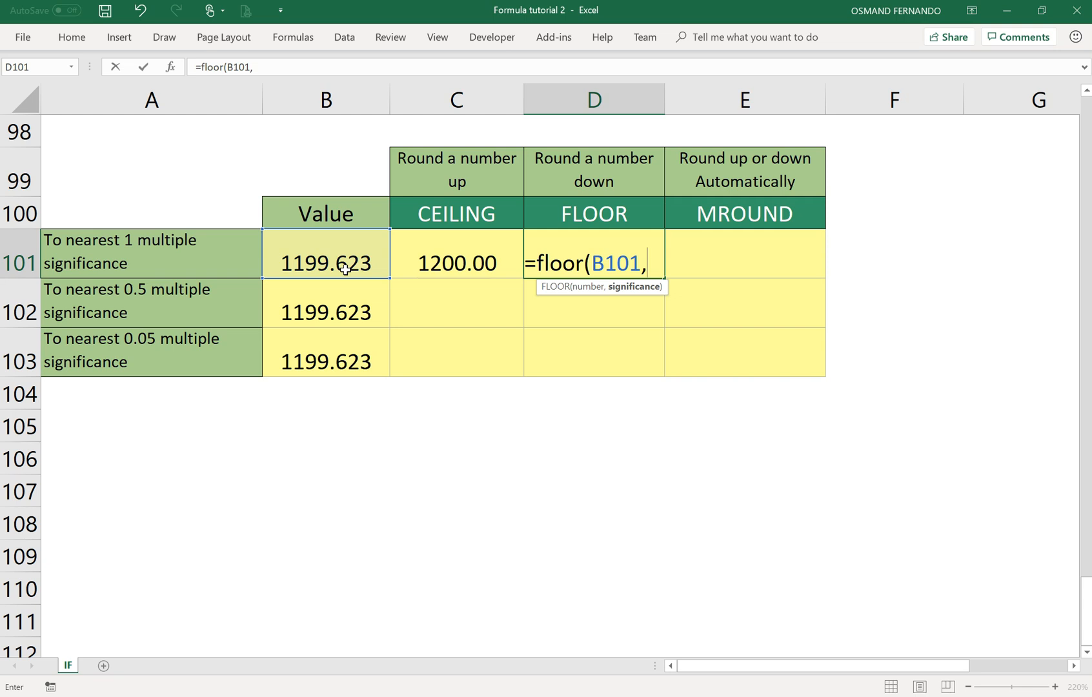
{"action": "type", "text": "1)"}
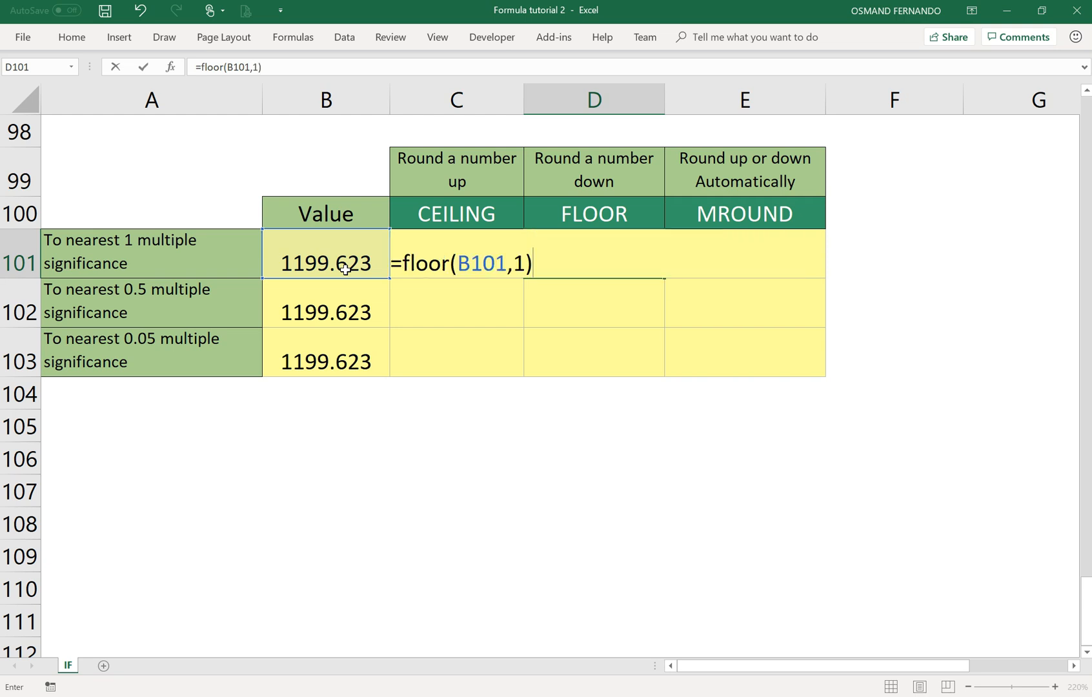
{"action": "key", "text": "Return"}
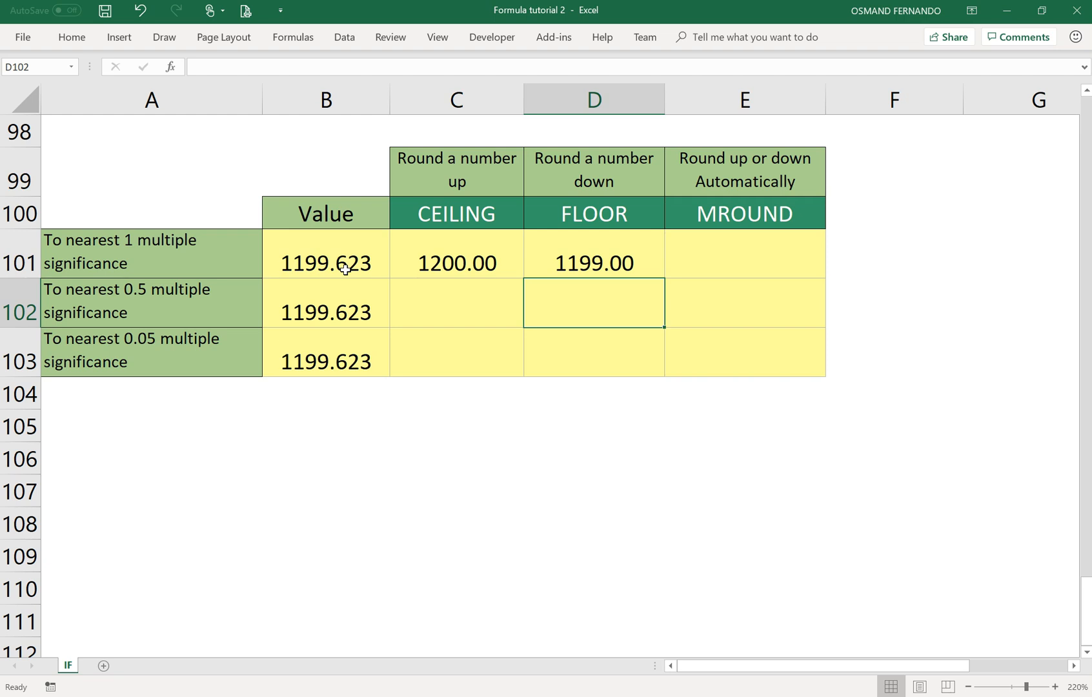
Enter =MROUND(B101,1) in E101 to round the value automatically to the nearest multiple of 1
{"action": "left_click", "coordinate": [702, 264]}
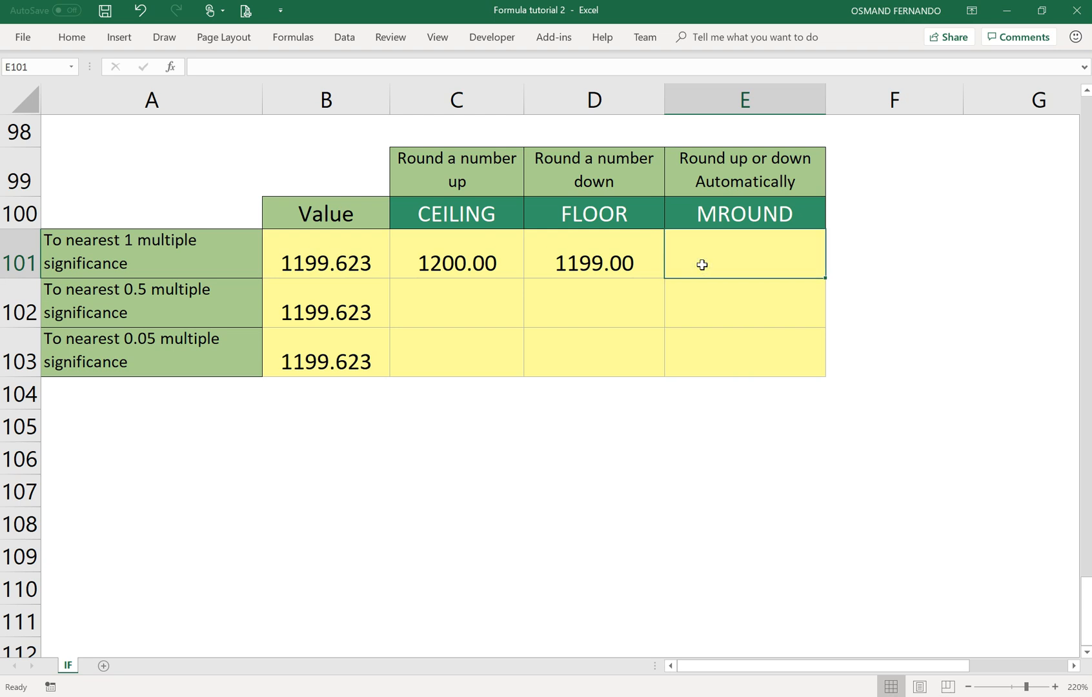
{"action": "type", "text": "=m"}
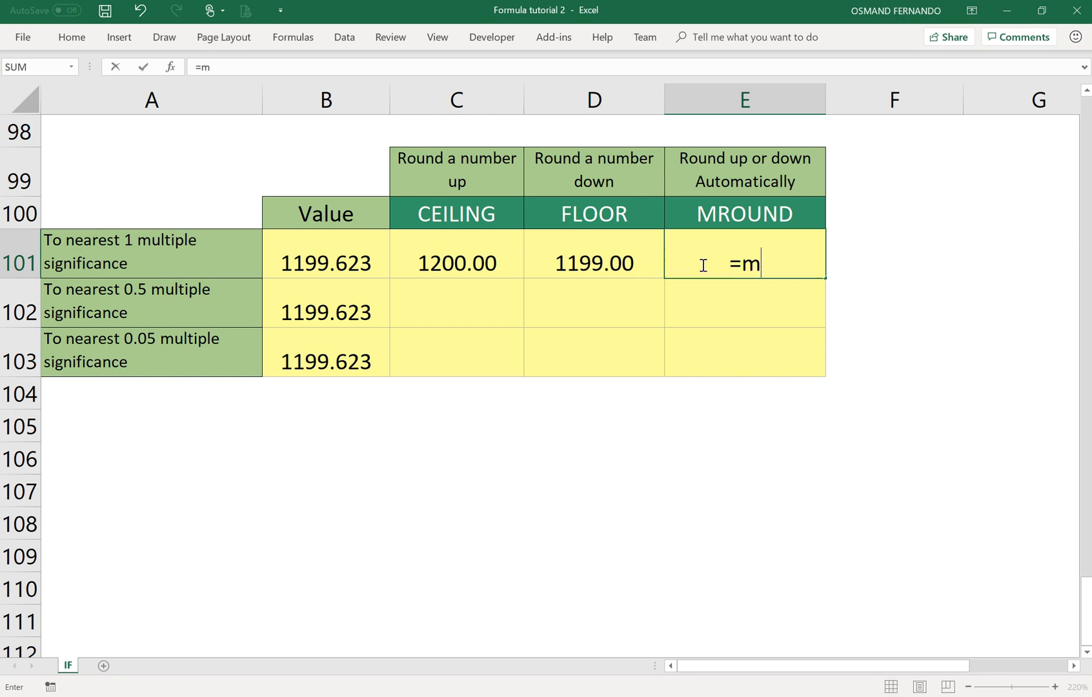
{"action": "type", "text": "round("}
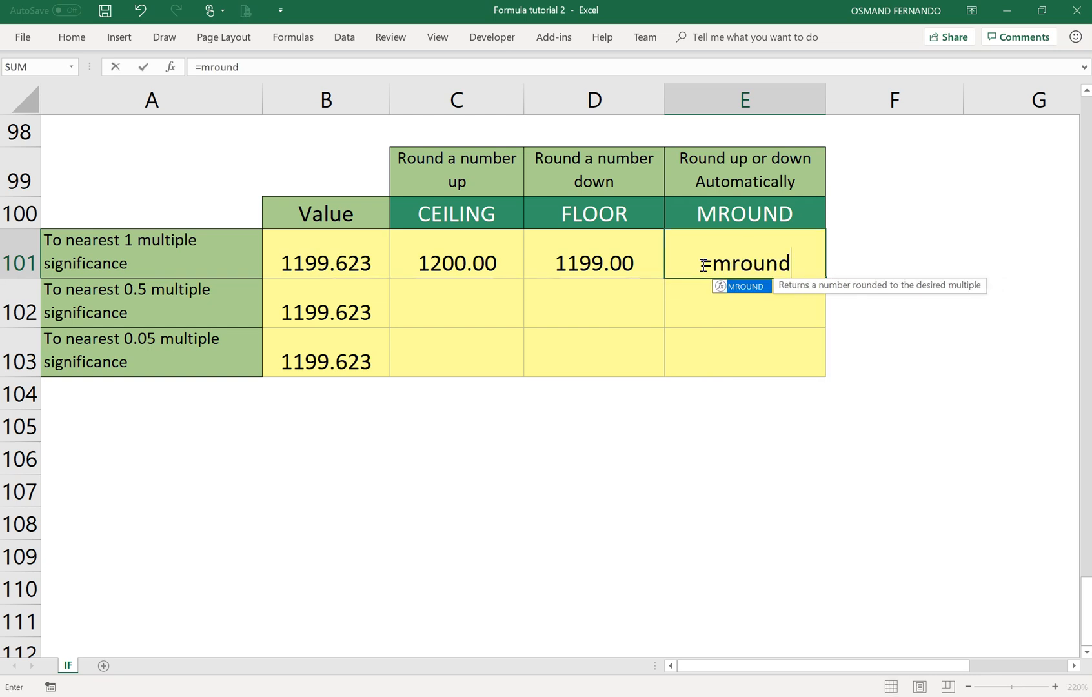
{"action": "left_click", "coordinate": [324, 270]}
{"action": "type", "text": ",1)"}
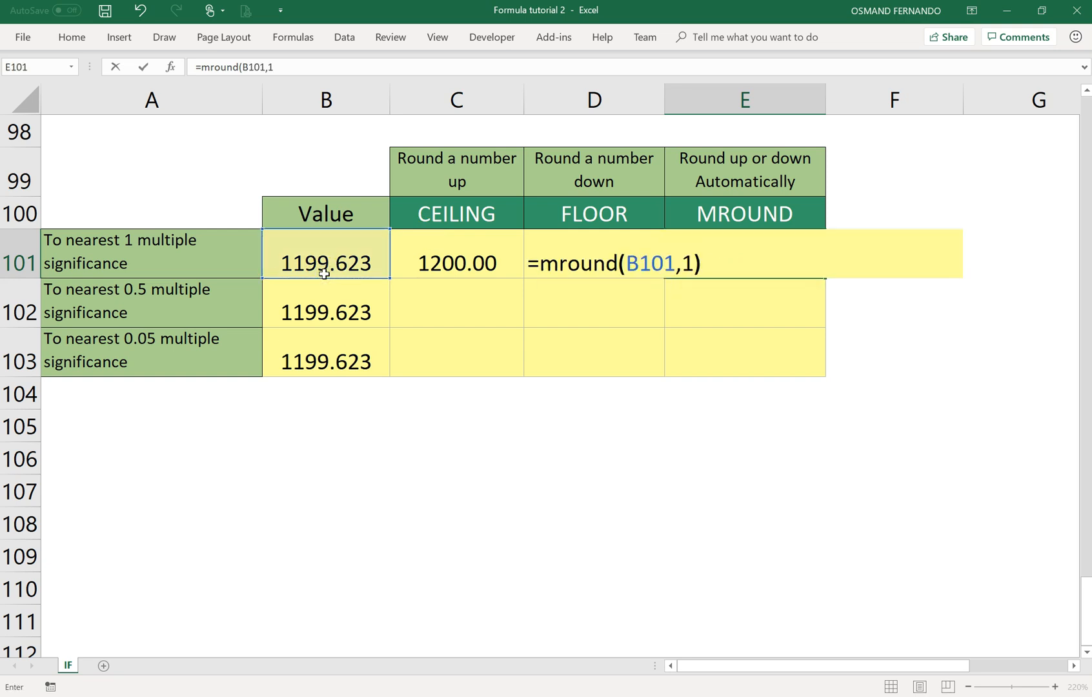
{"action": "key", "text": "Return"}
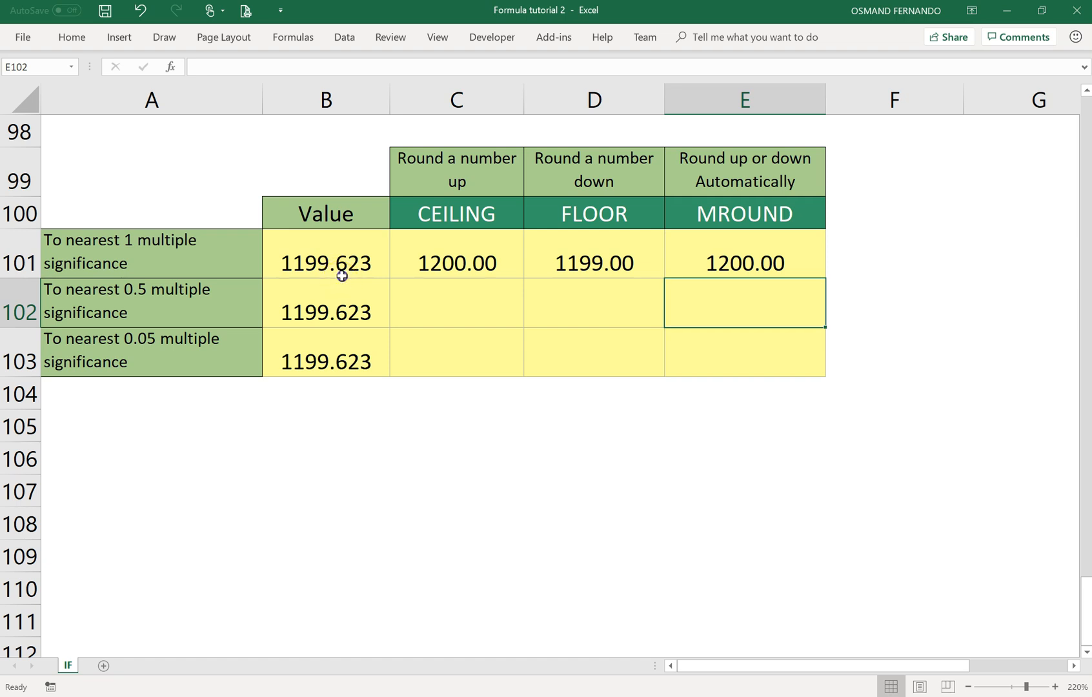
Enter =CEILING(B102,0.5) in C102 to round the value up to the nearest multiple of 0.5
{"action": "left_click", "coordinate": [341, 274]}
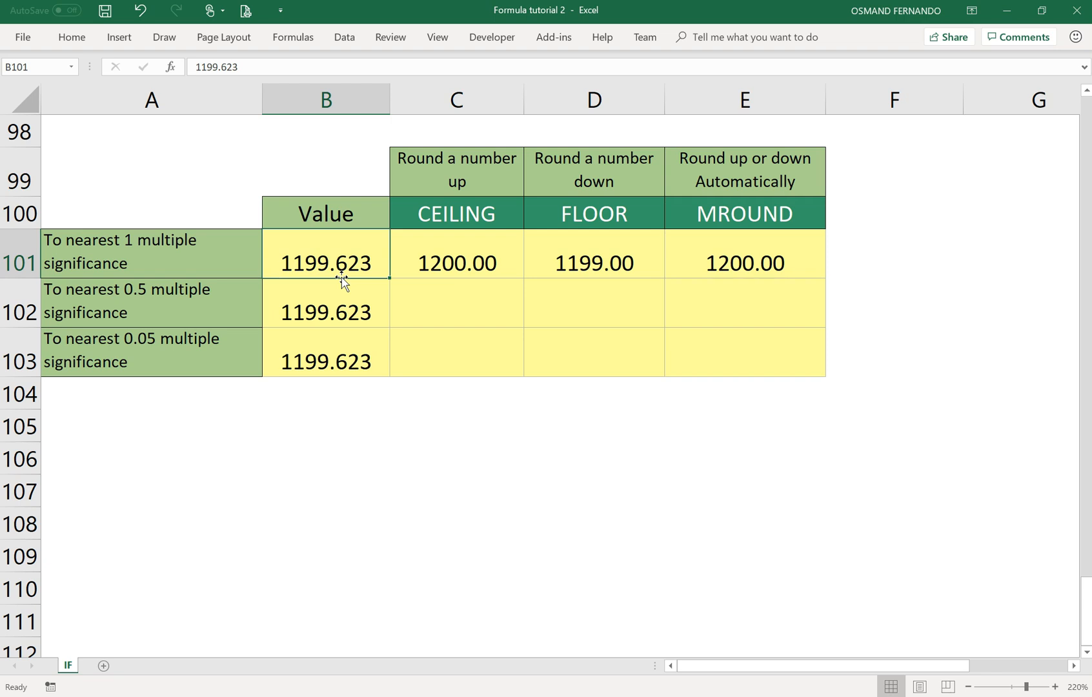
{"action": "left_click", "coordinate": [460, 292]}
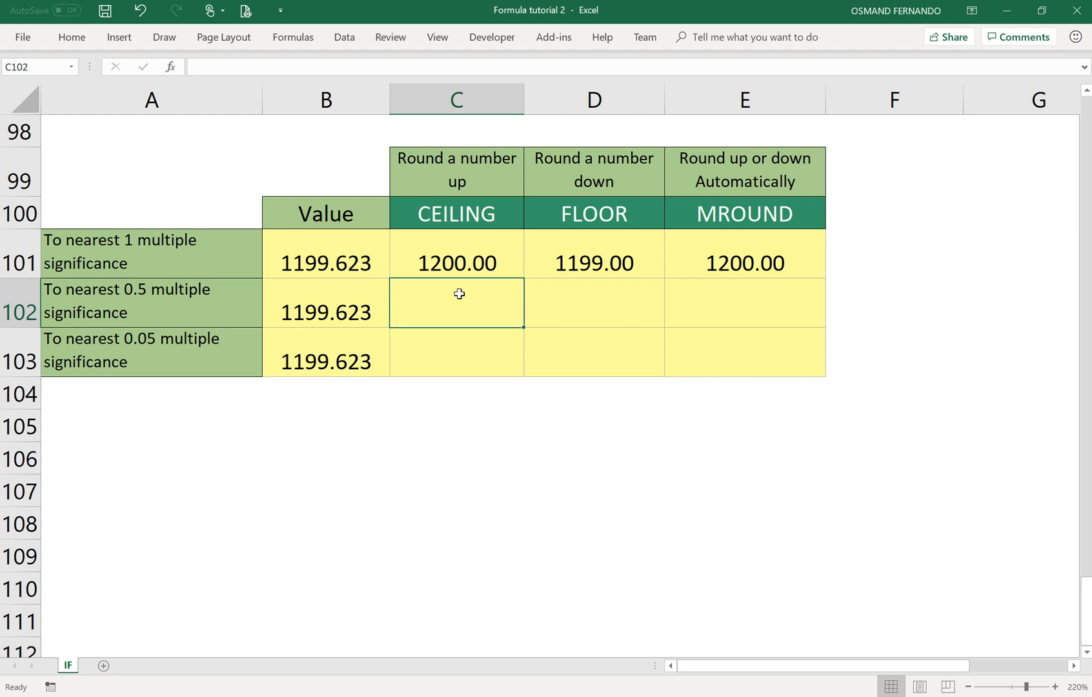
{"action": "type", "text": "="}
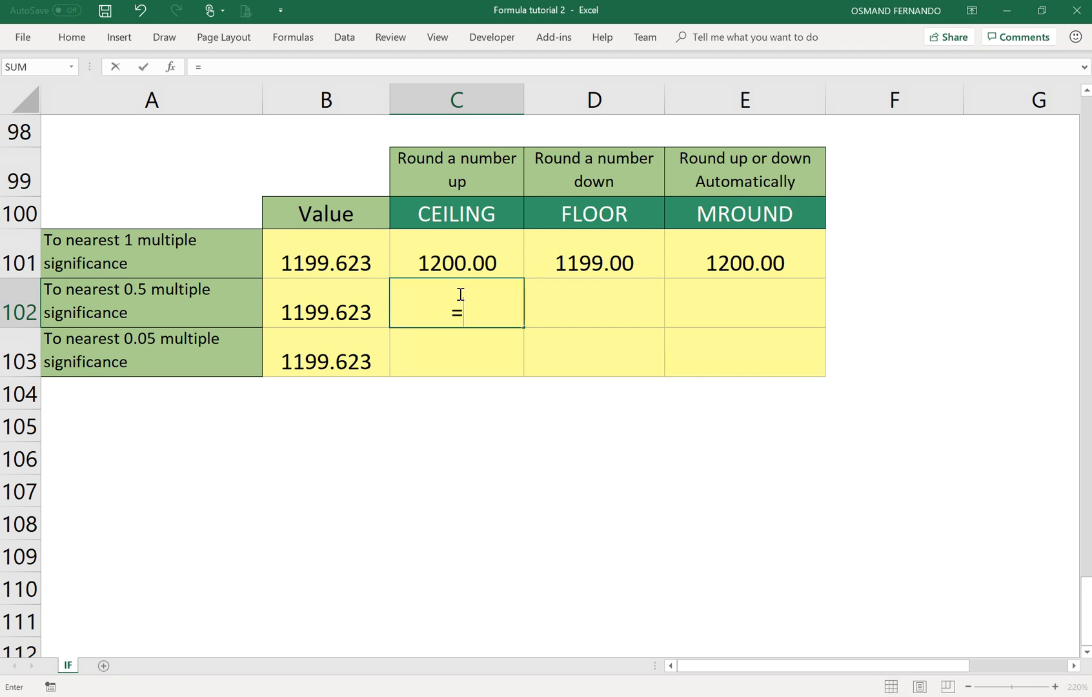
{"action": "type", "text": "ceiling"}
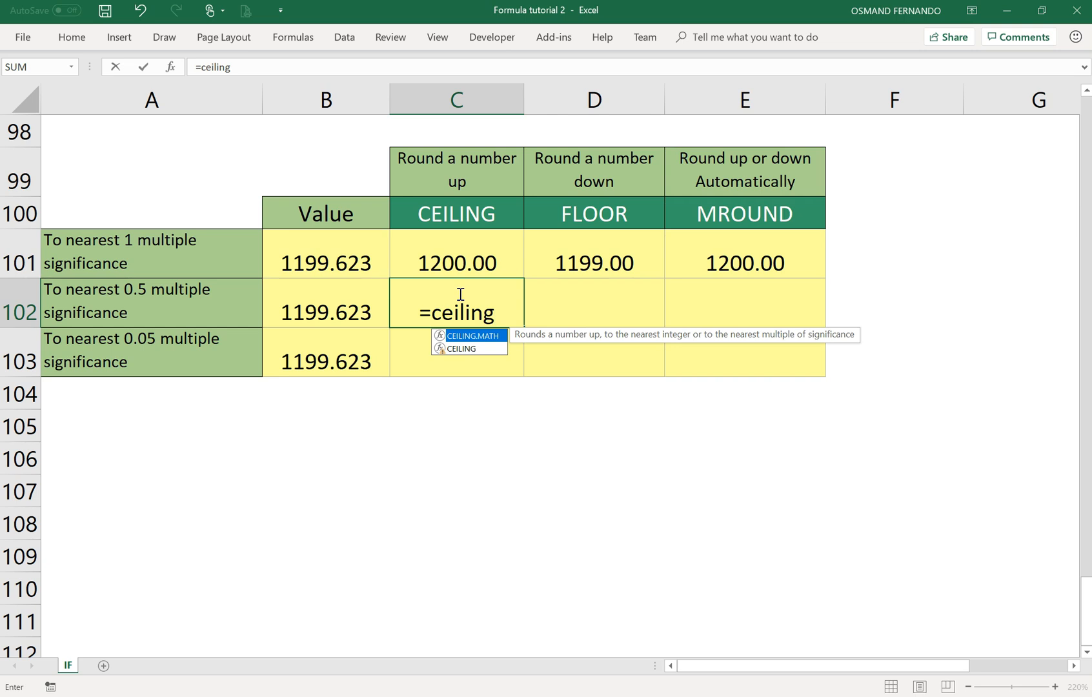
{"action": "type", "text": "("}
{"action": "left_click", "coordinate": [312, 296]}
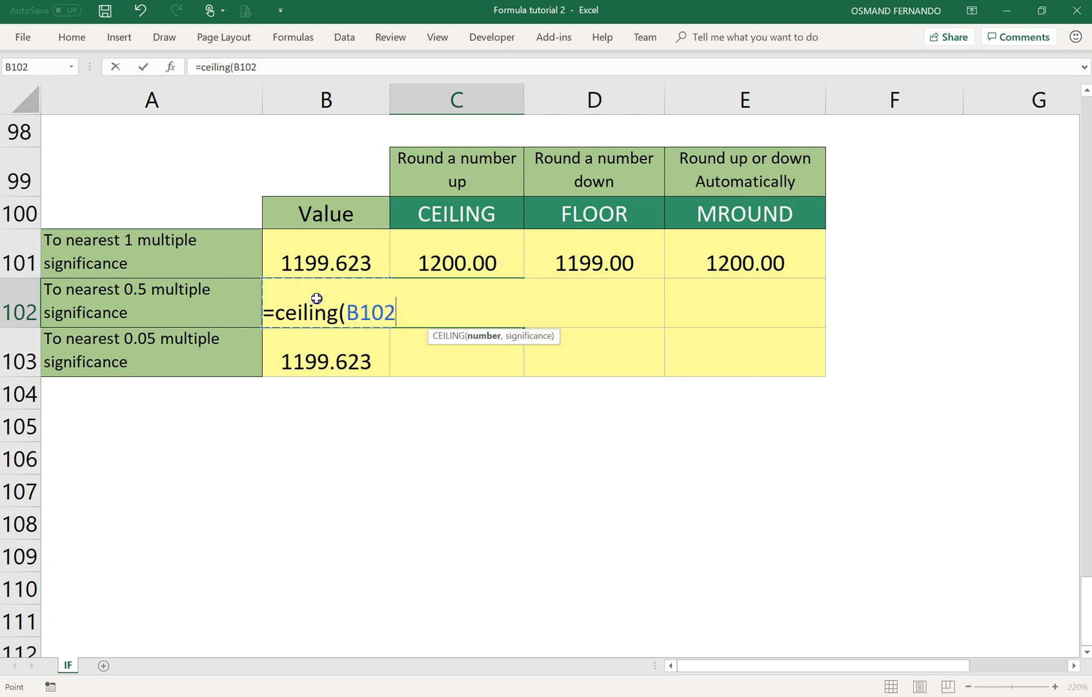
{"action": "type", "text": ","}
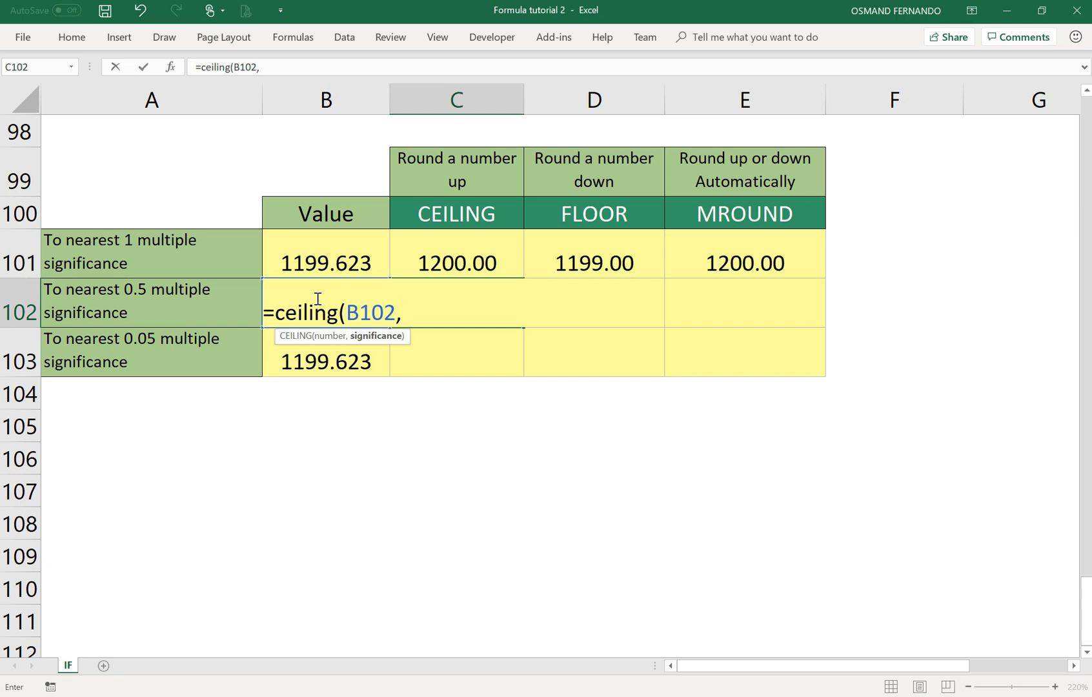
{"action": "type", "text": "0.5)"}
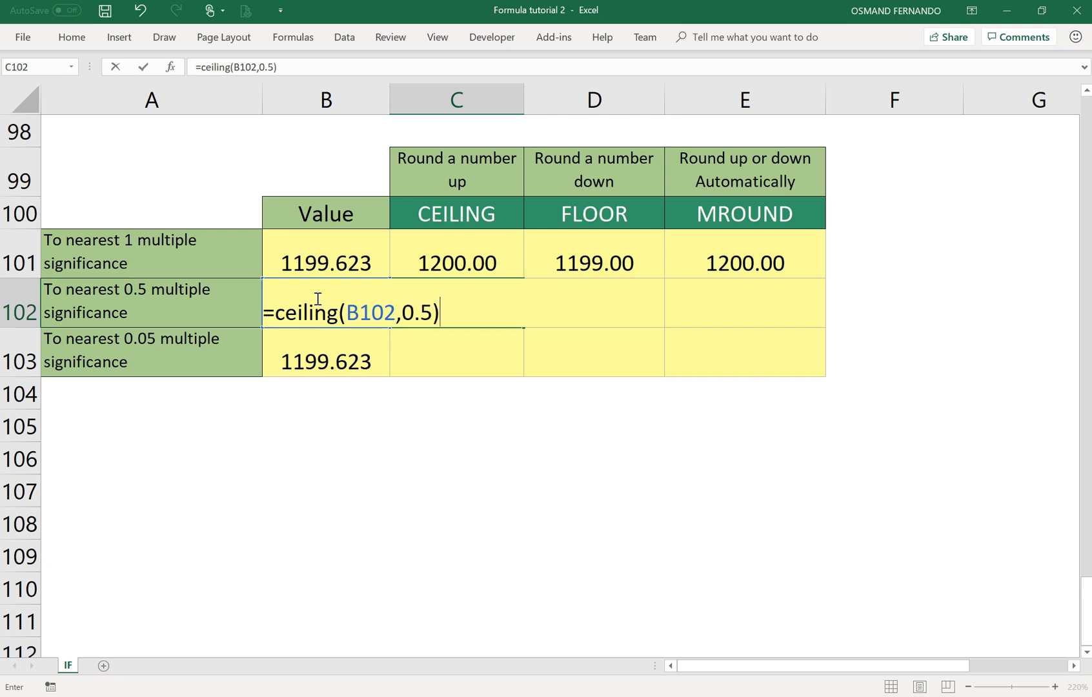
{"action": "key", "text": "Return"}
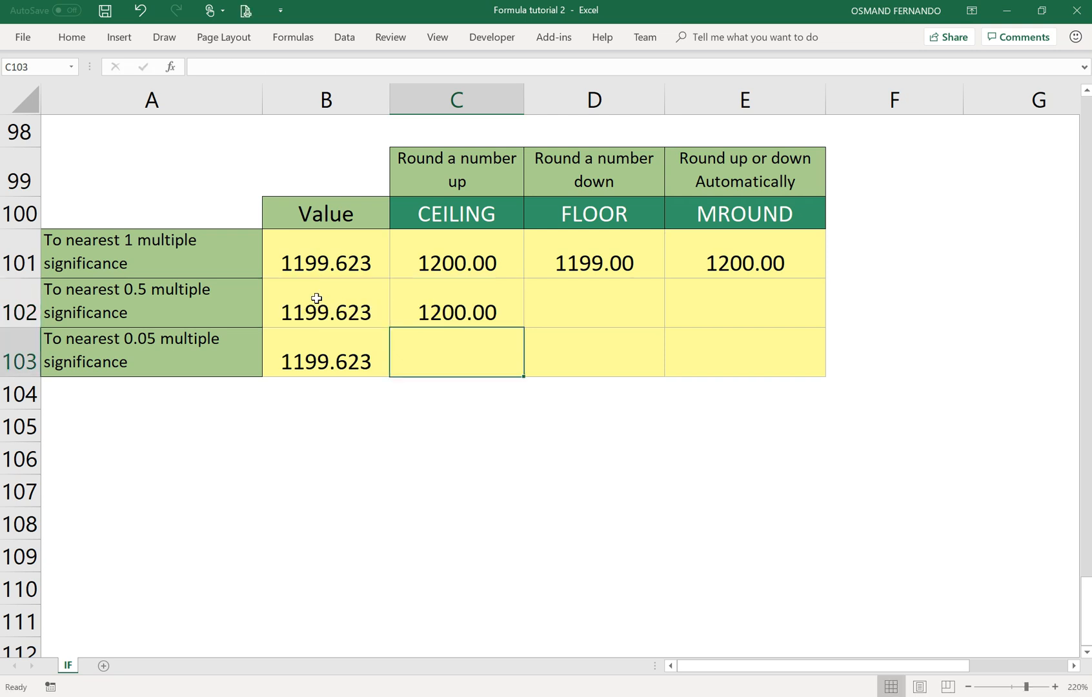
Enter =FLOOR(B102,0.5) in D102 to round the value down to the nearest multiple of 0.5
{"action": "key", "text": "Up"}
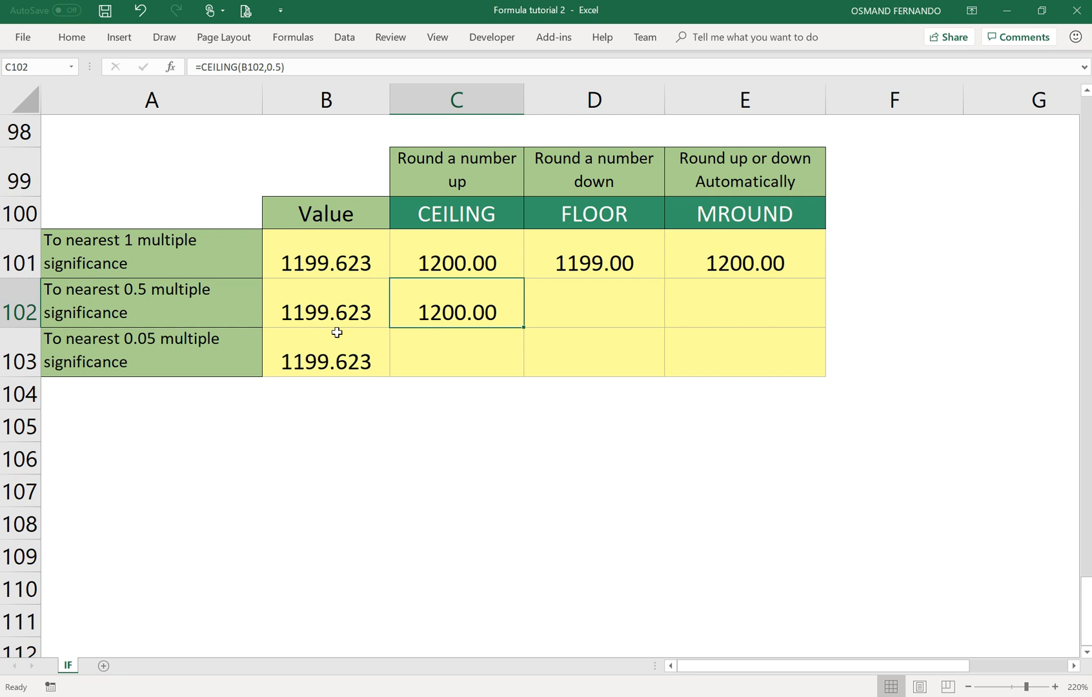
{"action": "key", "text": "Right"}
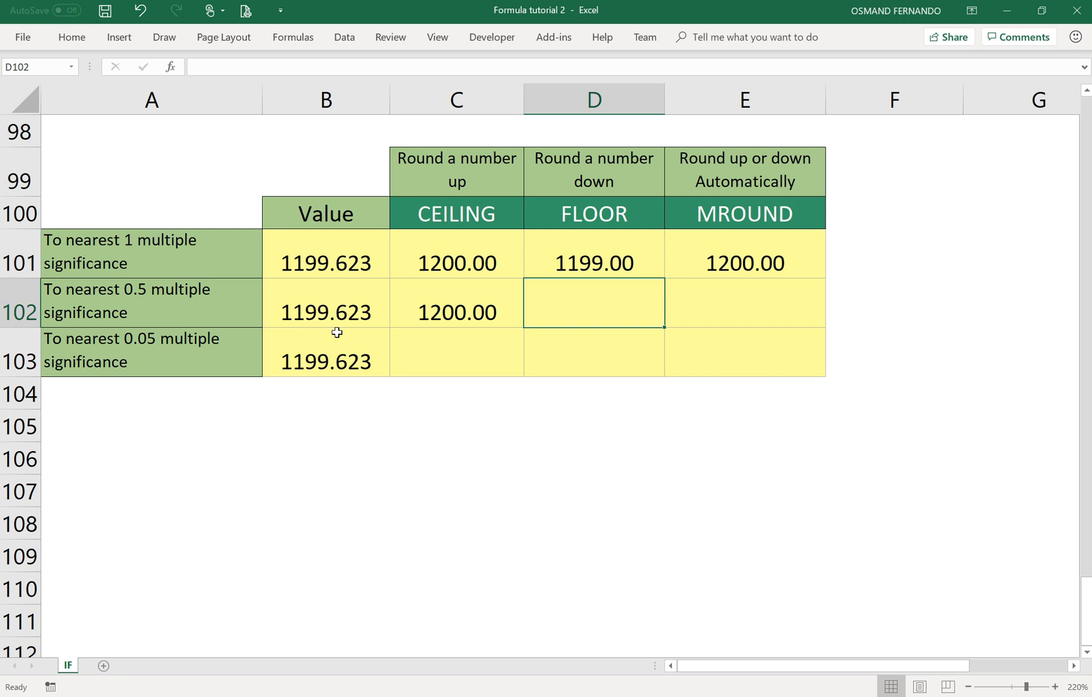
{"action": "type", "text": "=floor"}
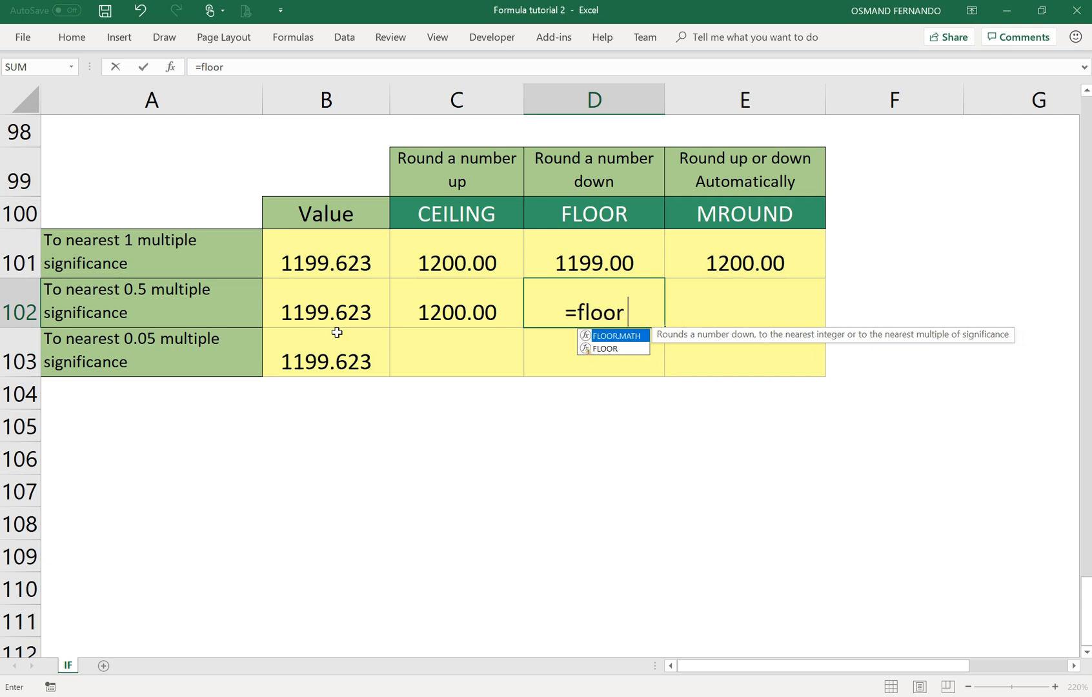
{"action": "type", "text": "("}
{"action": "left_click", "coordinate": [319, 313]}
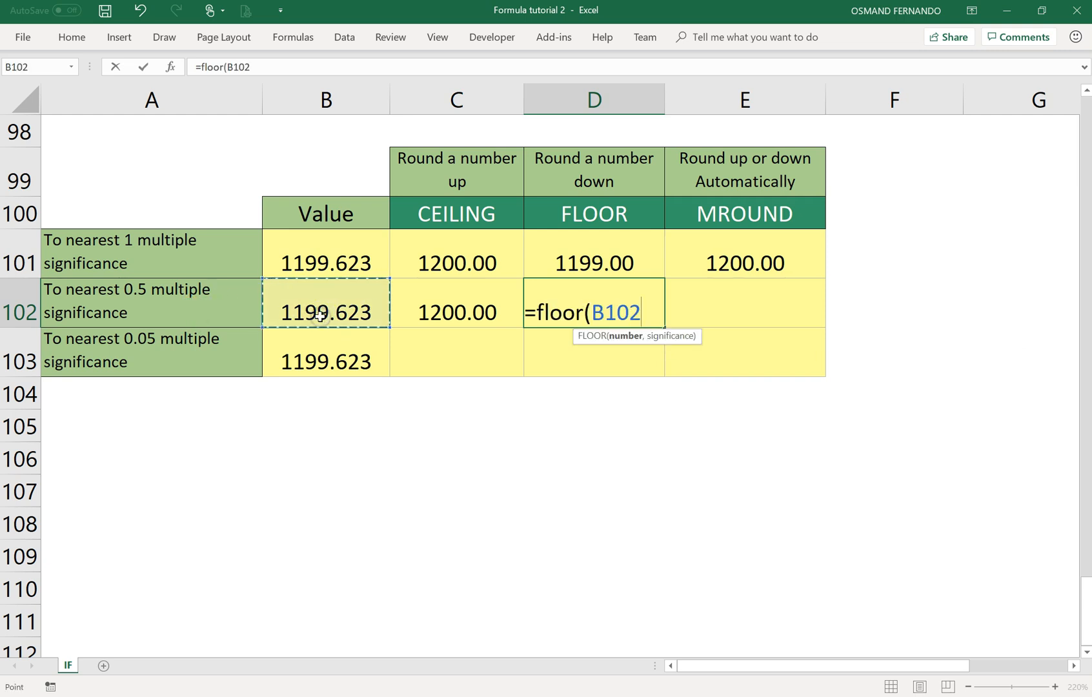
{"action": "type", "text": ",0.5)"}
{"action": "key", "text": "ctrl+Return"}
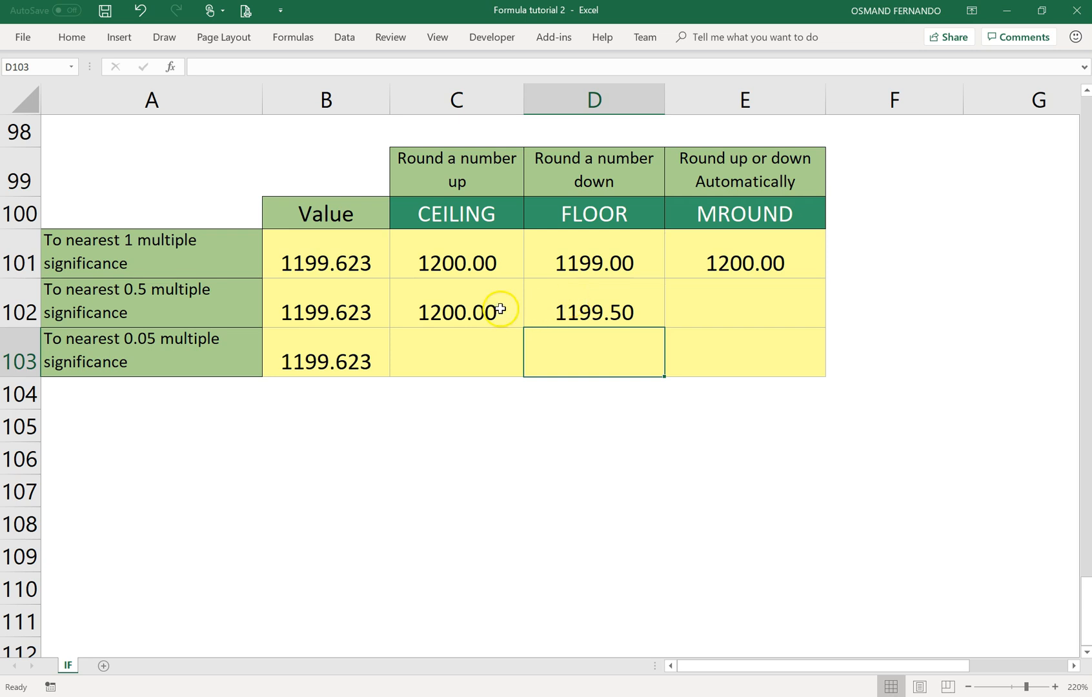
{"action": "left_click", "coordinate": [597, 302]}
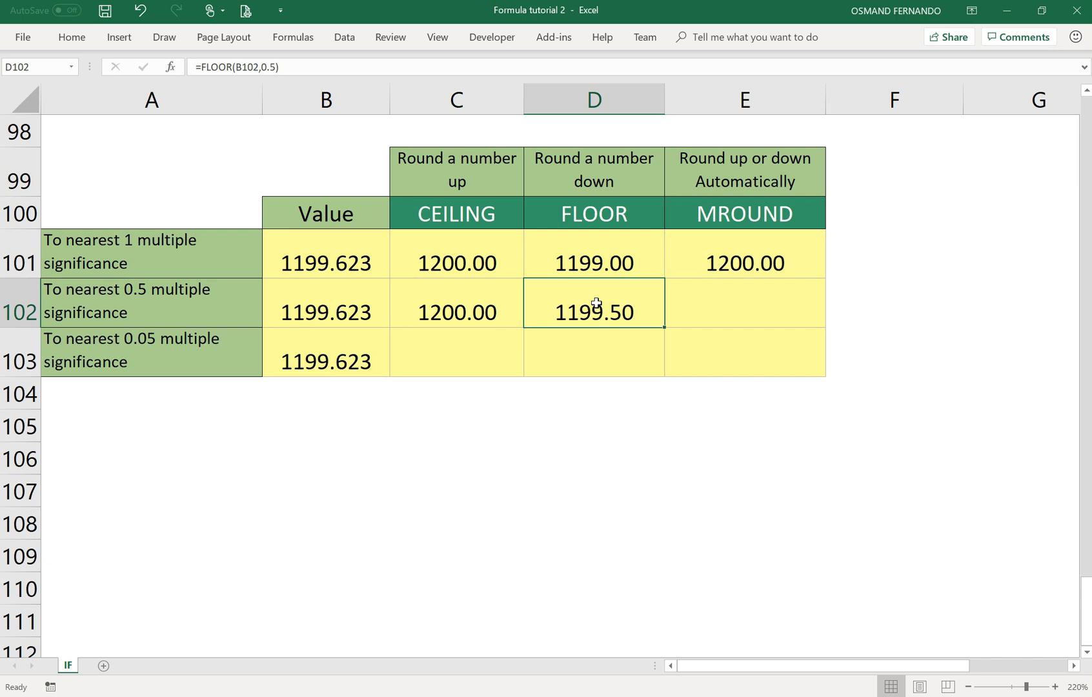
Enter =MROUND(B102,0.5) in E102 to round the value automatically to the nearest multiple of 0.5
{"action": "left_click", "coordinate": [746, 318]}
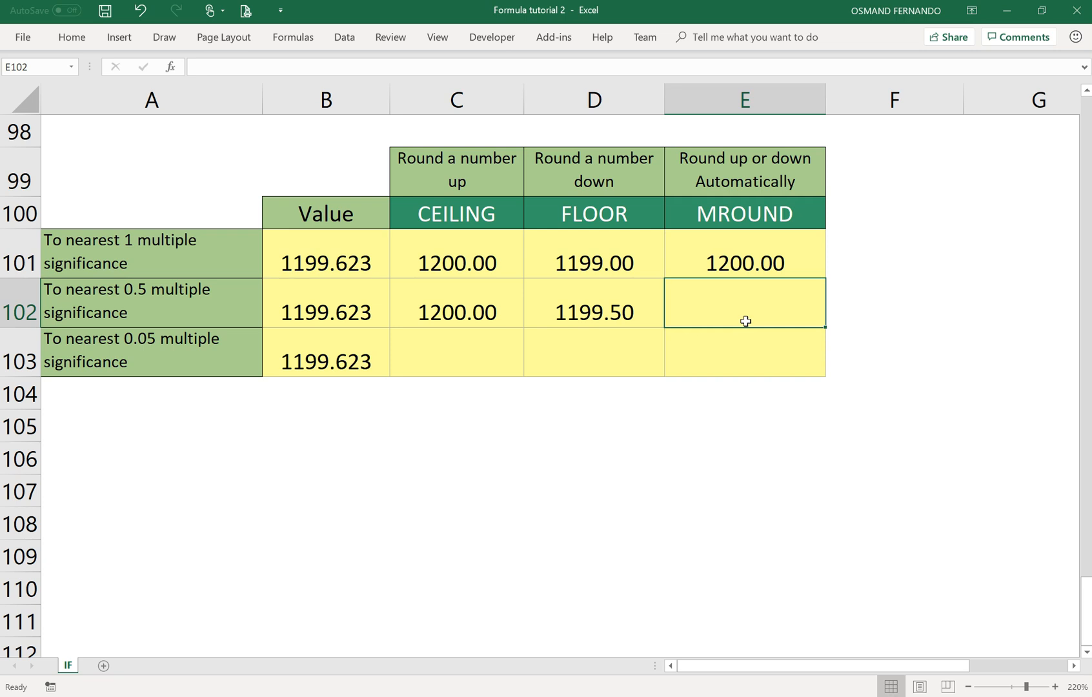
{"action": "type", "text": "="}
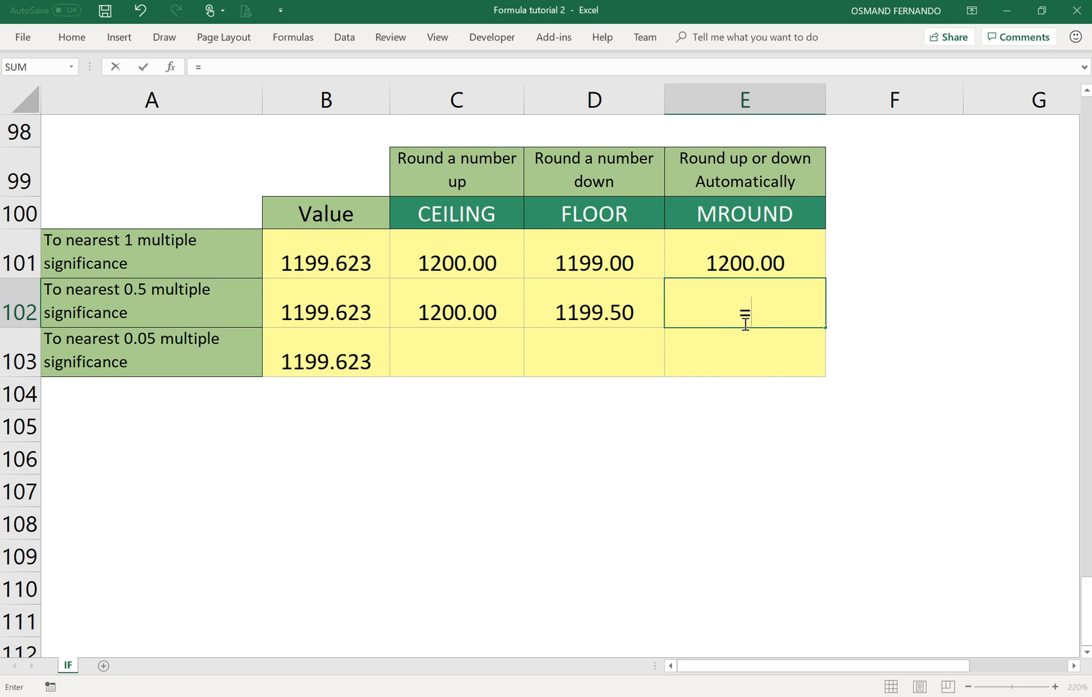
{"action": "type", "text": "mround("}
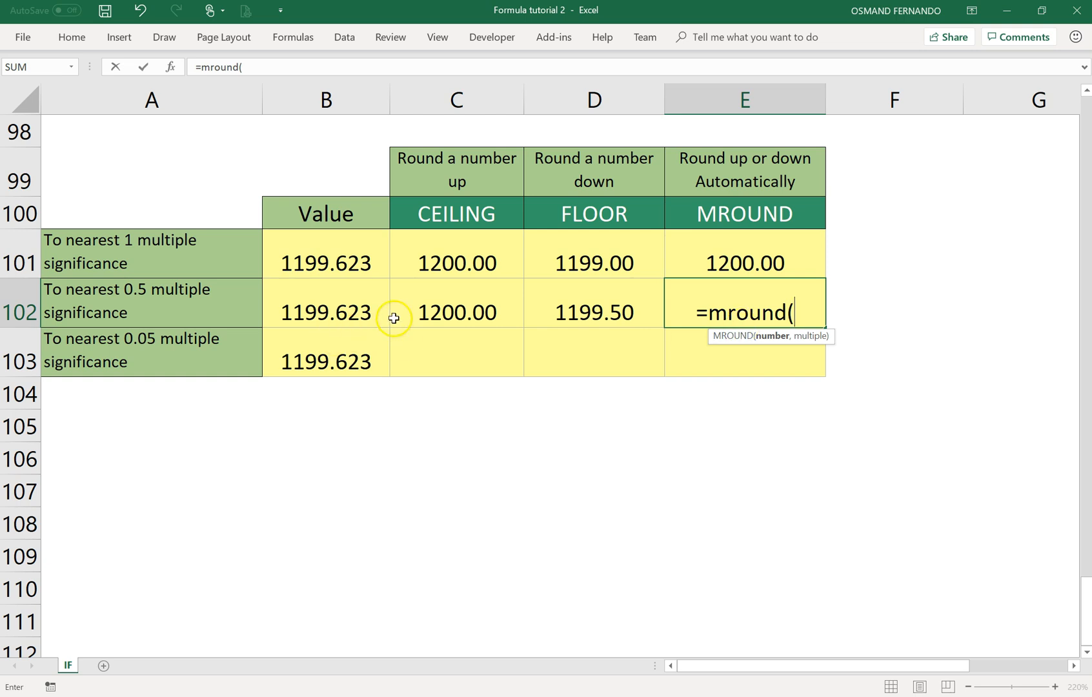
{"action": "left_click", "coordinate": [339, 312]}
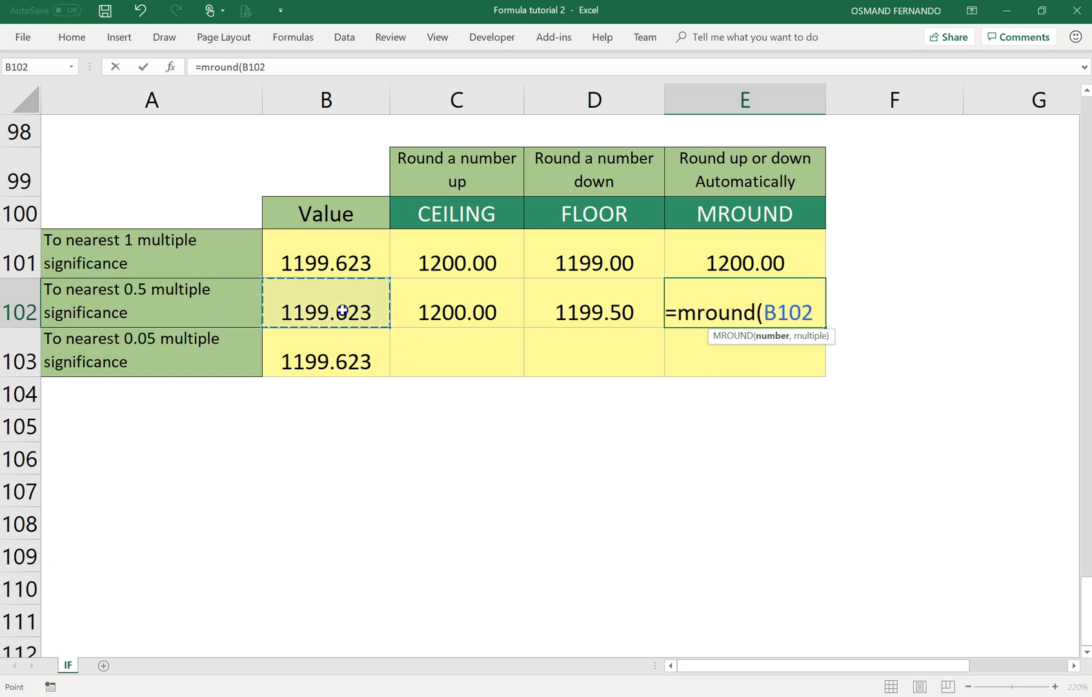
{"action": "type", "text": ".05"}
{"action": "key", "text": "BackSpace"}
{"action": "key", "text": "BackSpace"}
{"action": "key", "text": "BackSpace"}
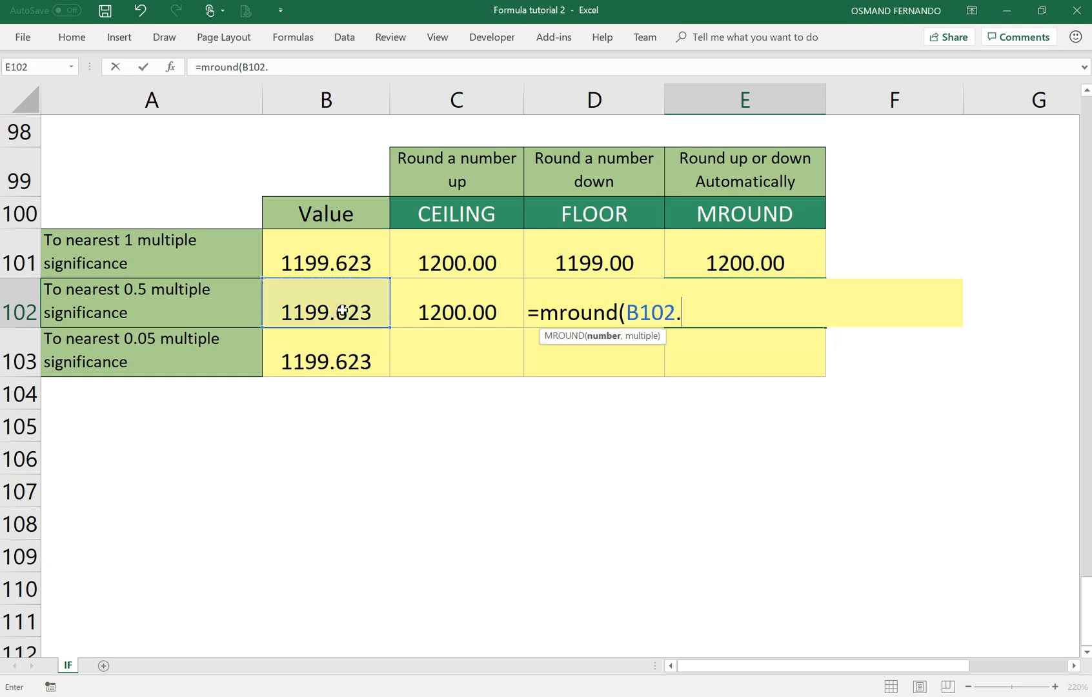
{"action": "type", "text": ",0.5)"}
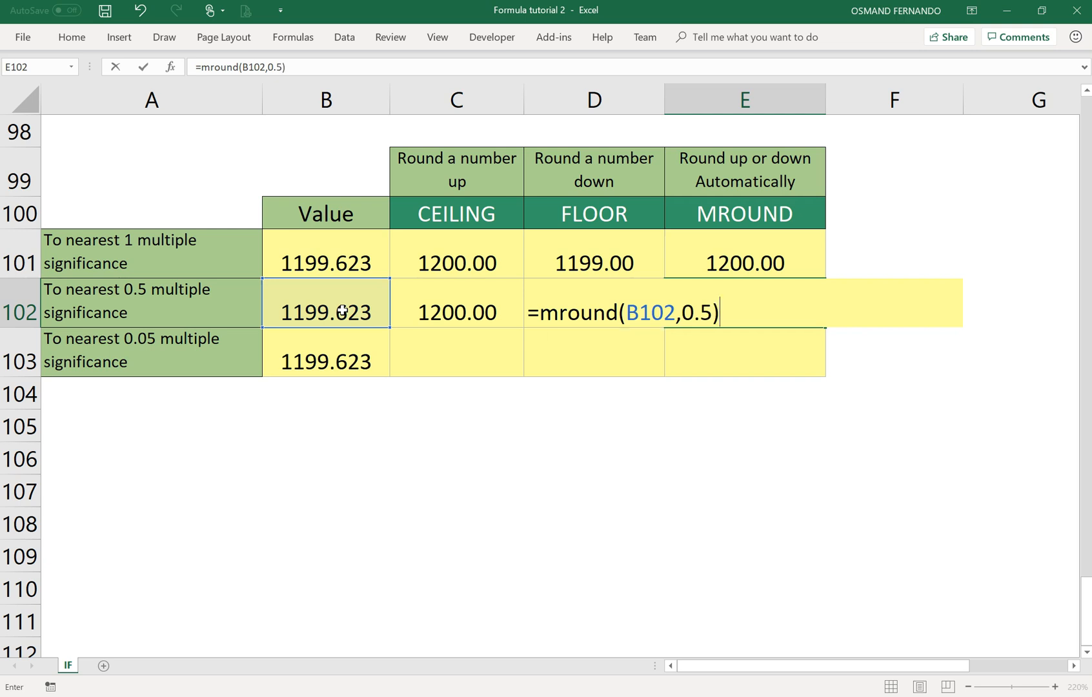
{"action": "key", "text": "Return"}
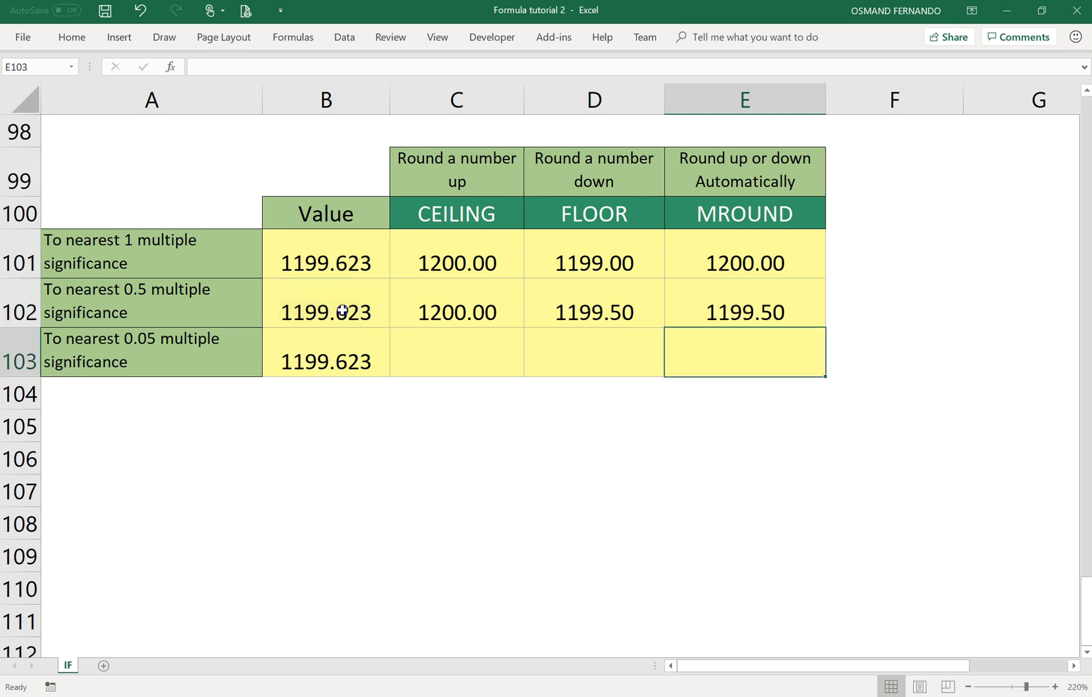
{"action": "key", "text": "Up"}
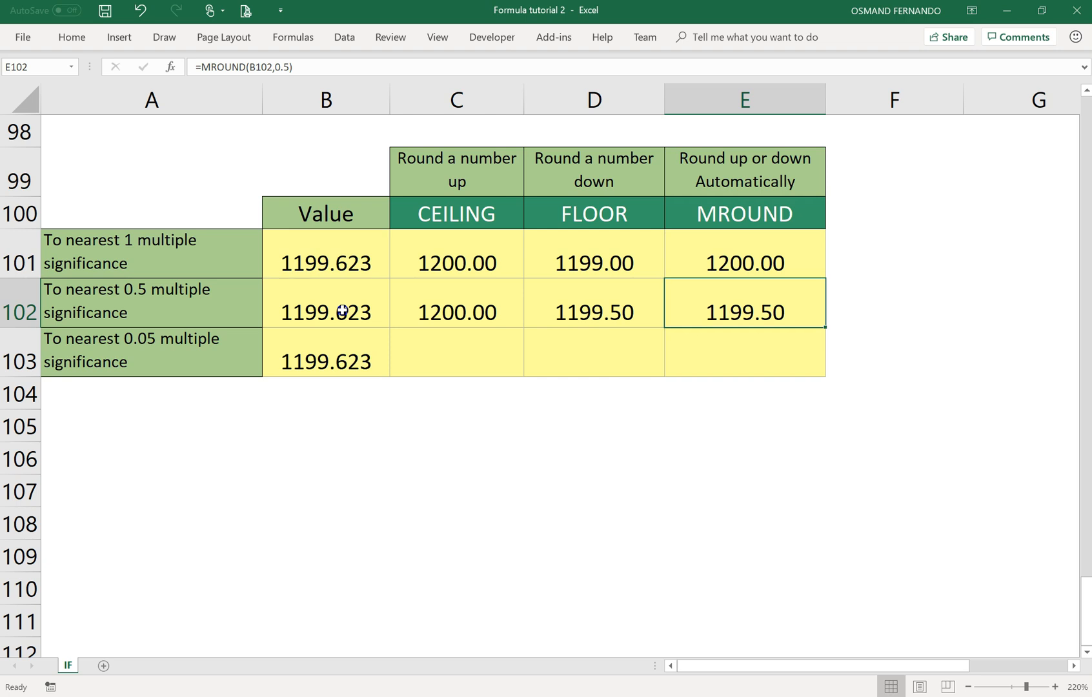
{"action": "left_click", "coordinate": [342, 311]}
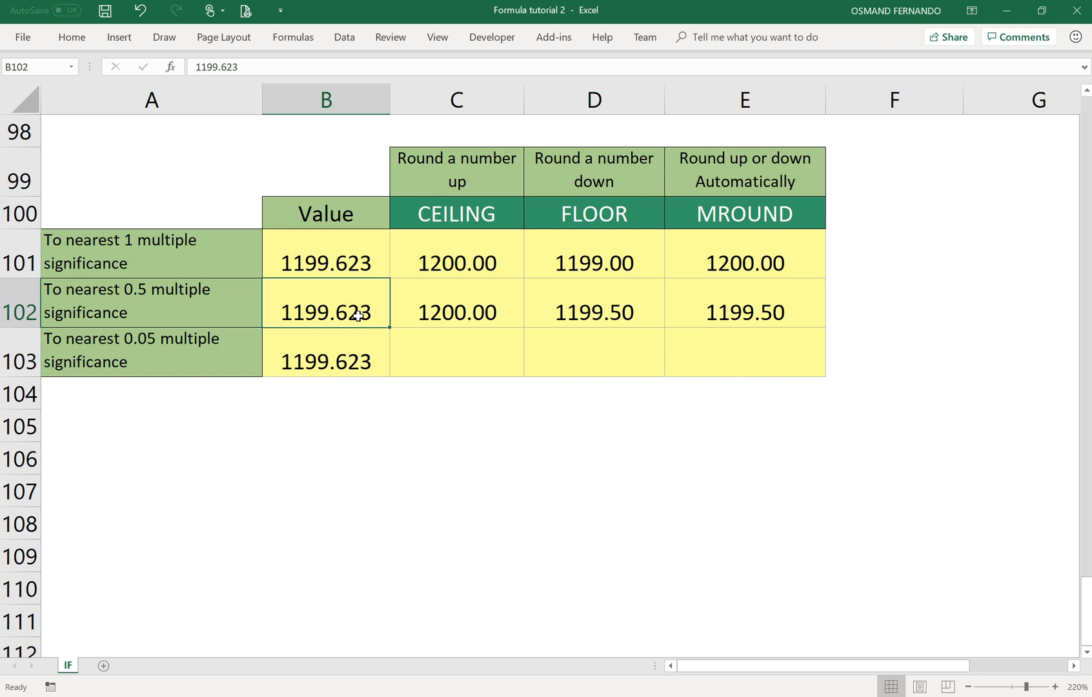
{"action": "left_click", "coordinate": [773, 320]}
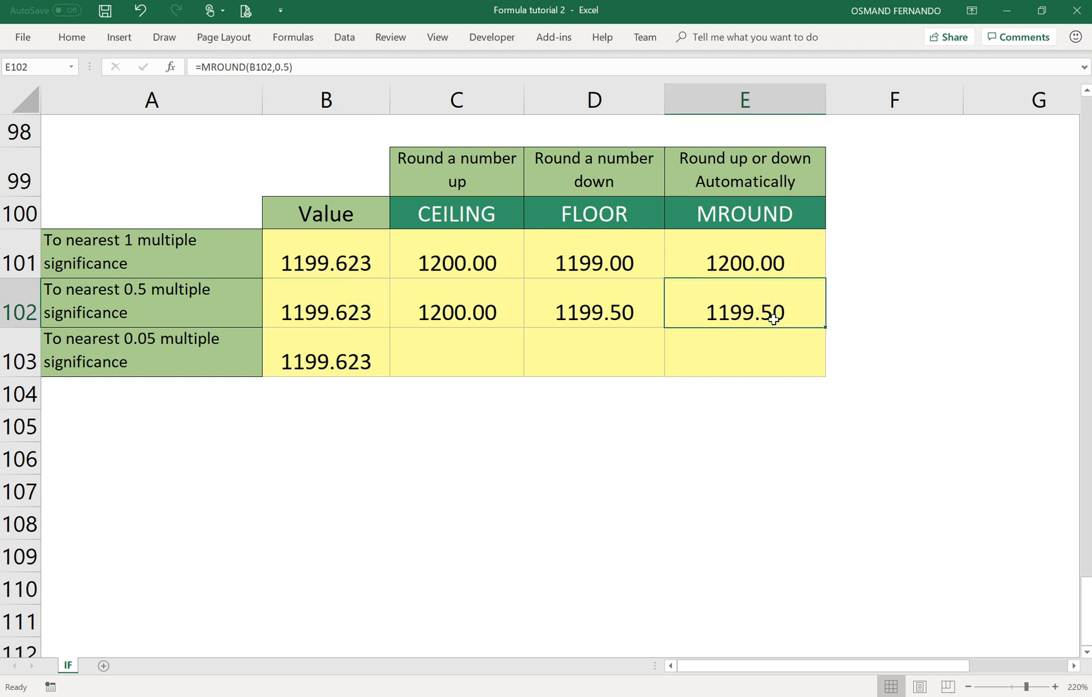
Enter =CEILING(B103,0.05) in C103 to round the value up to the nearest multiple of 0.05
{"action": "left_click", "coordinate": [489, 349]}
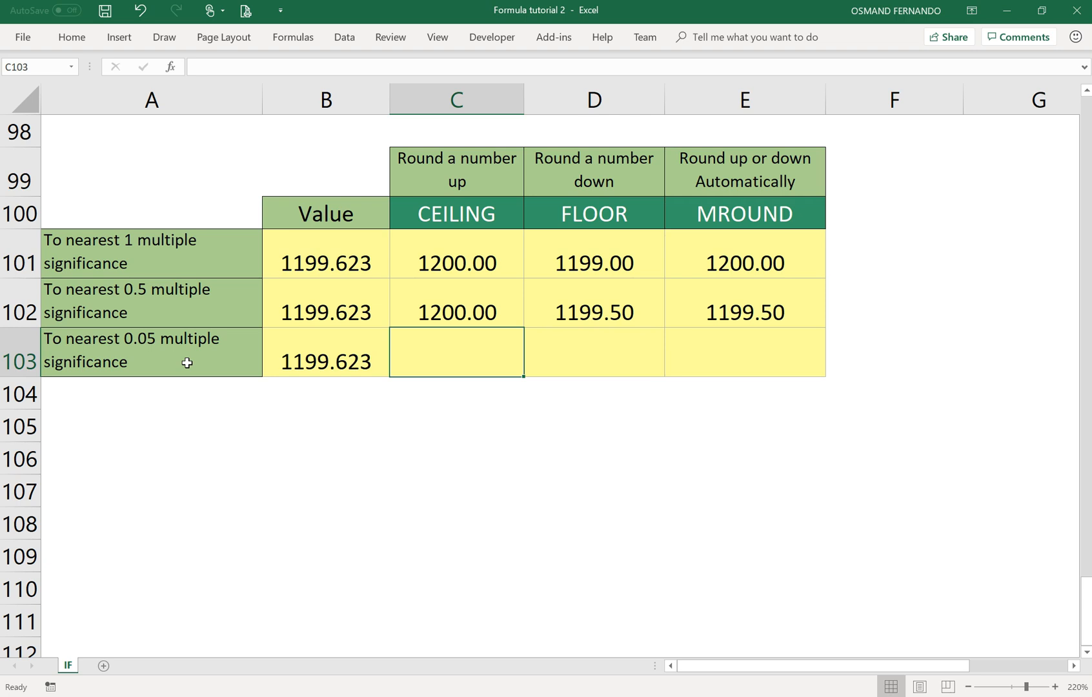
{"action": "type", "text": "="}
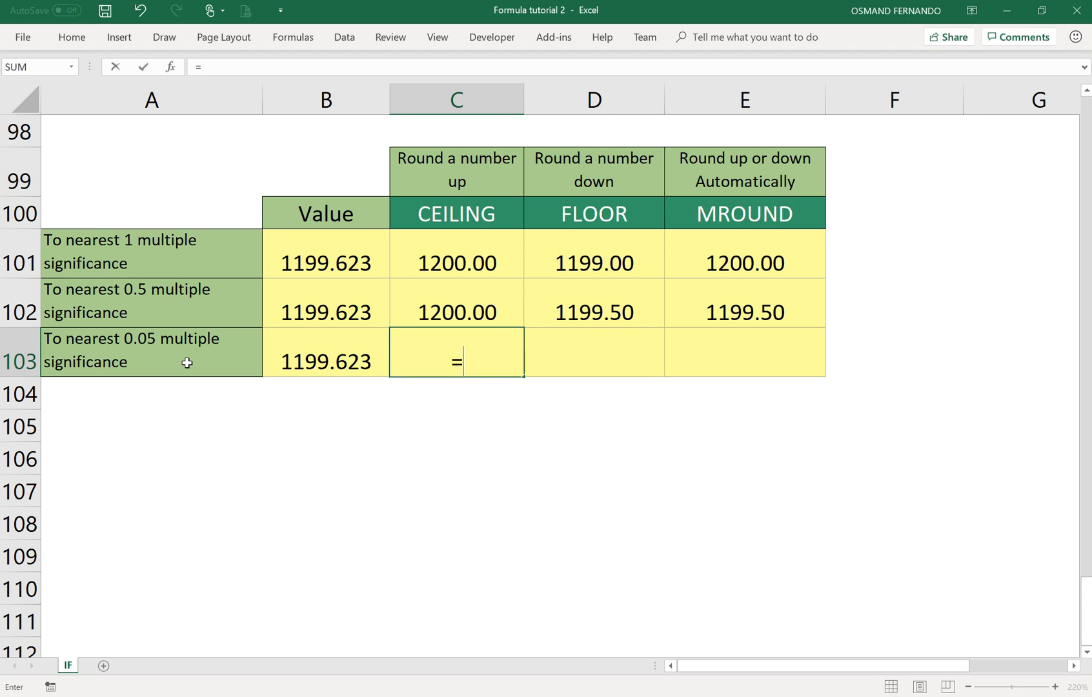
{"action": "type", "text": "celing"}
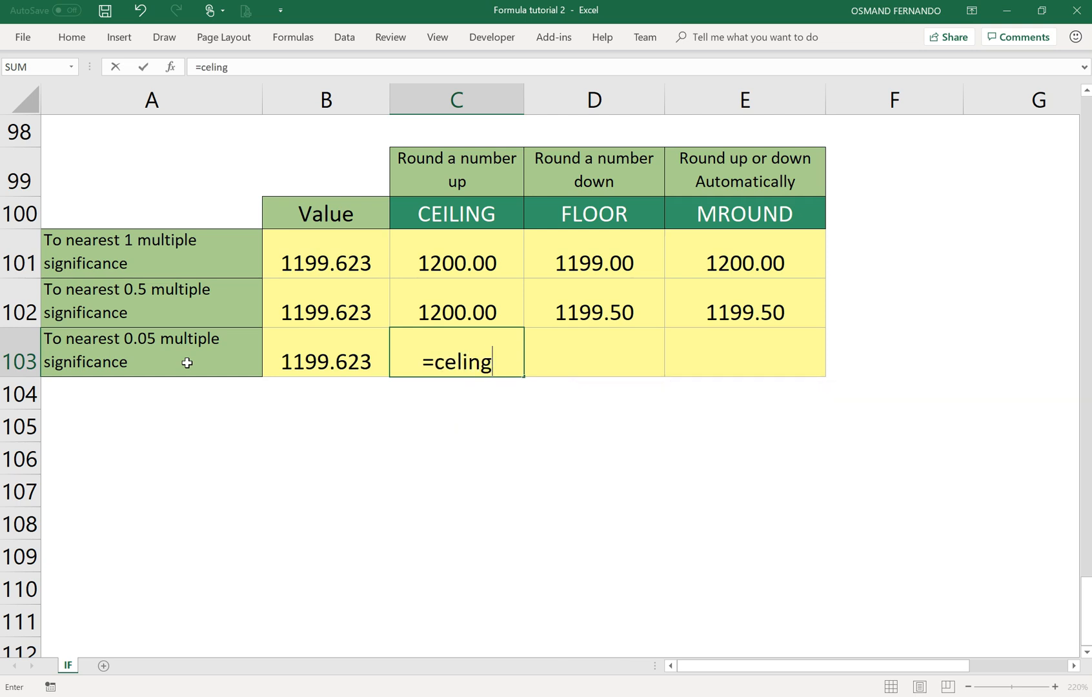
{"action": "key", "text": "BackSpace"}
{"action": "key", "text": "BackSpace"}
{"action": "key", "text": "BackSpace"}
{"action": "key", "text": "BackSpace"}
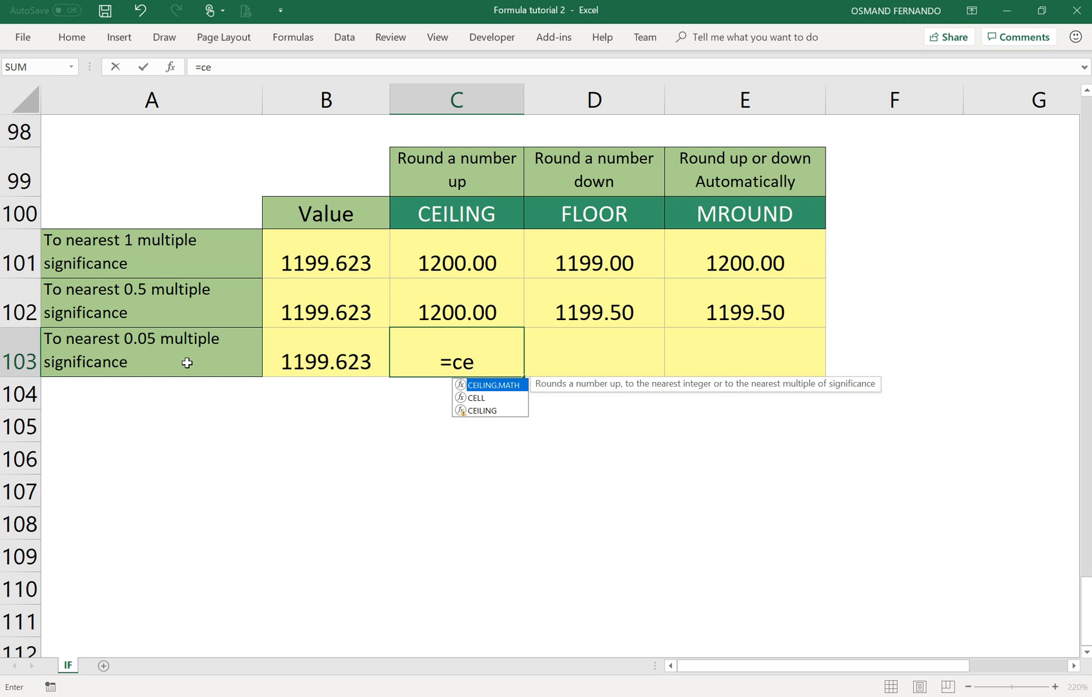
{"action": "type", "text": "ili"}
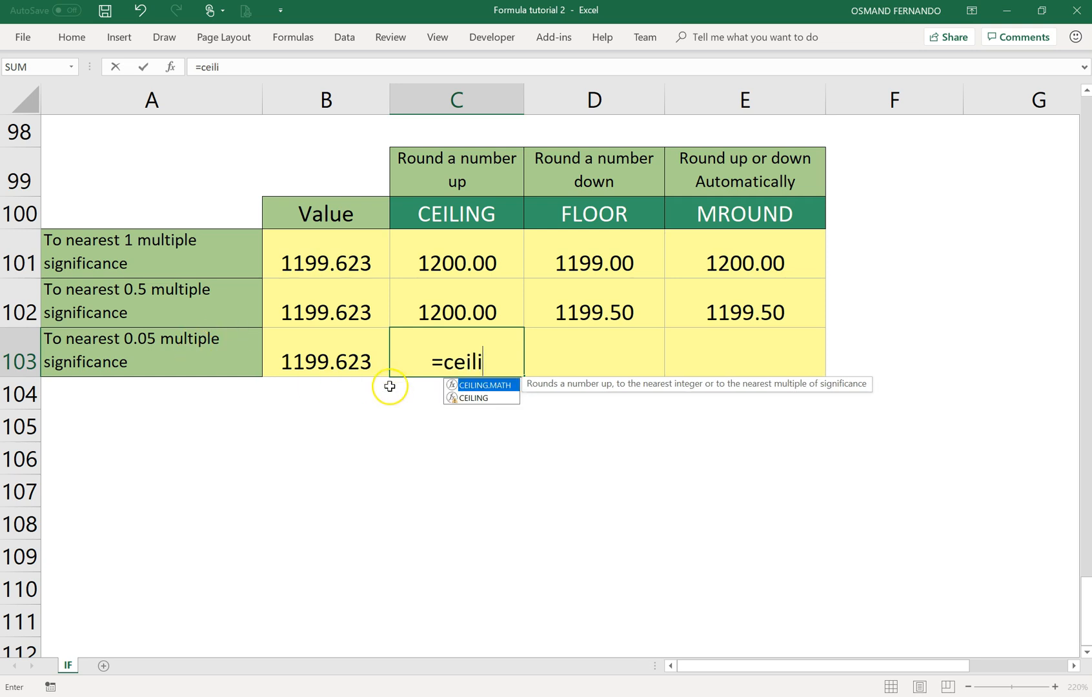
{"action": "left_click", "coordinate": [473, 398]}
{"action": "double_click", "coordinate": [473, 399]}
{"action": "left_click", "coordinate": [305, 349]}
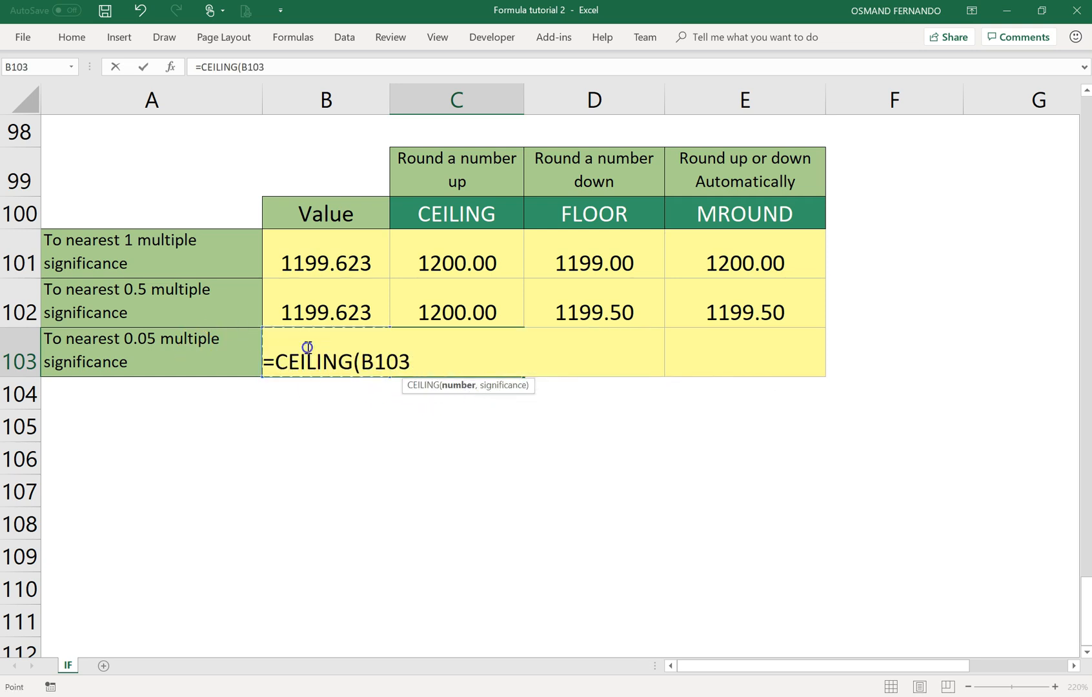
{"action": "type", "text": ","}
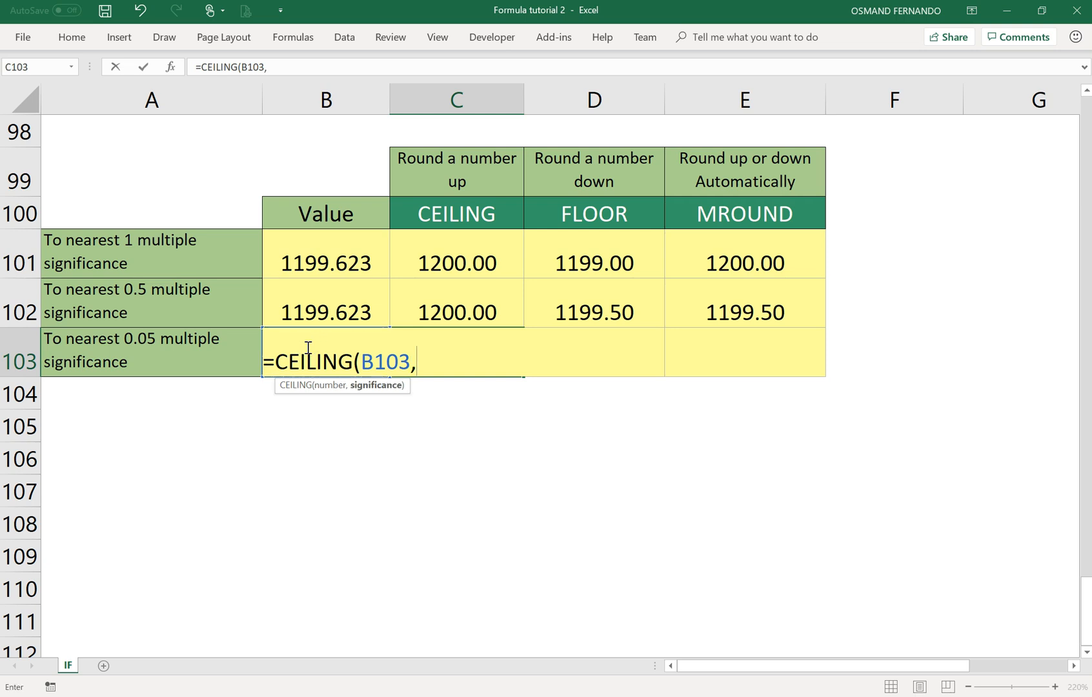
{"action": "type", "text": "0.05)"}
{"action": "key", "text": "Return"}
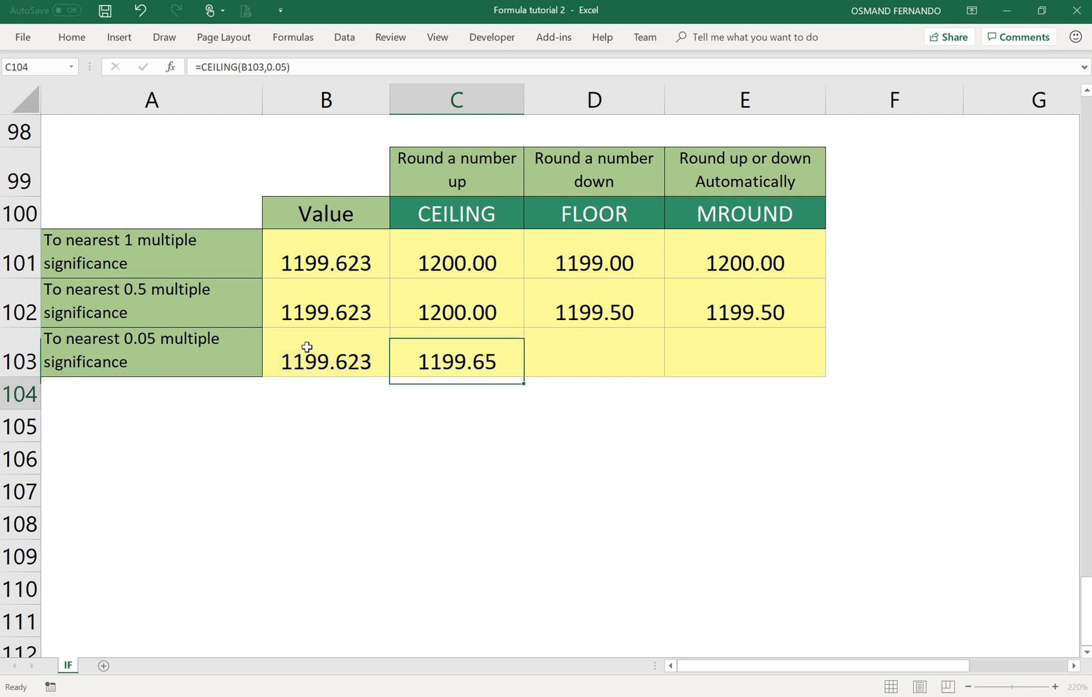
{"action": "left_click", "coordinate": [478, 356]}
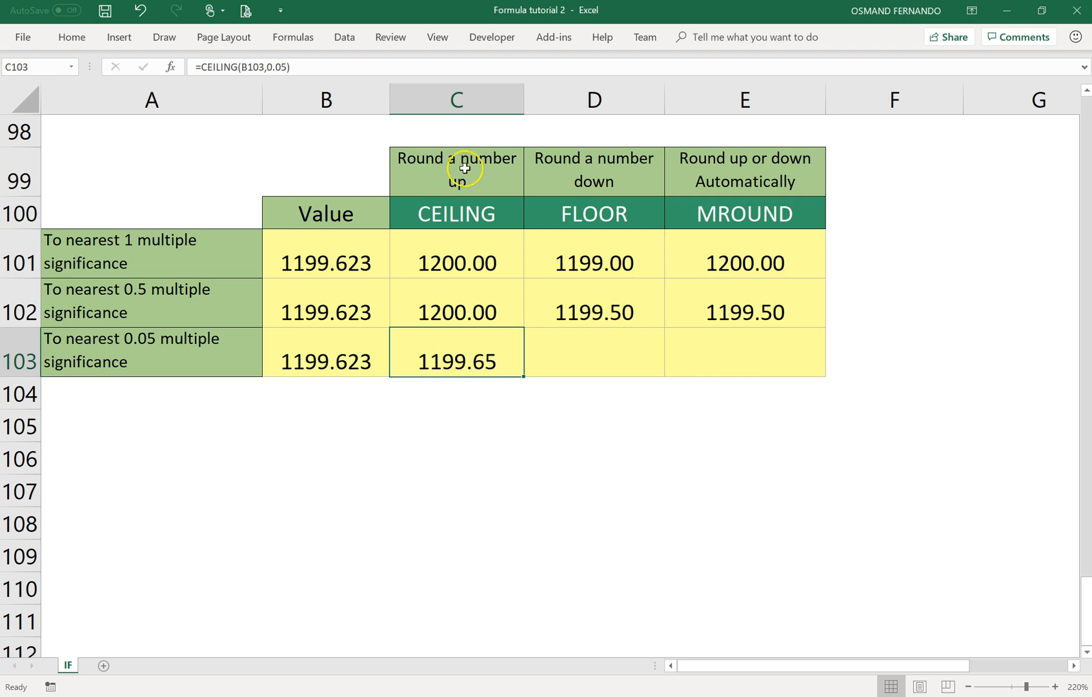
Enter =FLOOR(B103,0.05) in D103 to round the value down to the nearest multiple of 0.05
{"action": "left_click", "coordinate": [572, 336]}
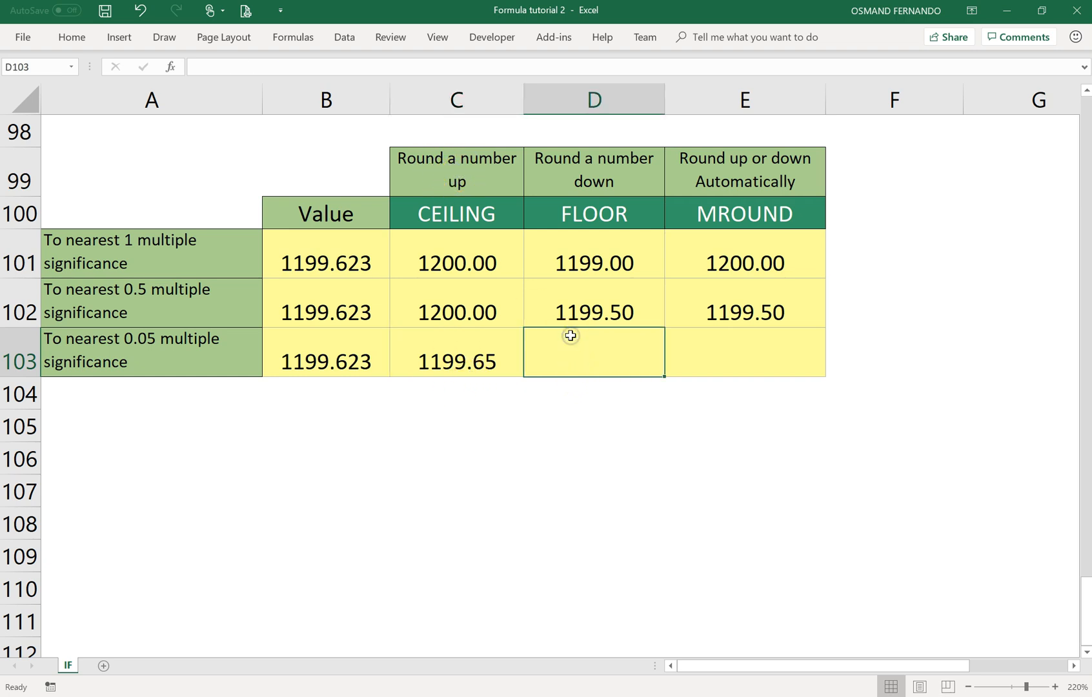
{"action": "type", "text": "=floor("}
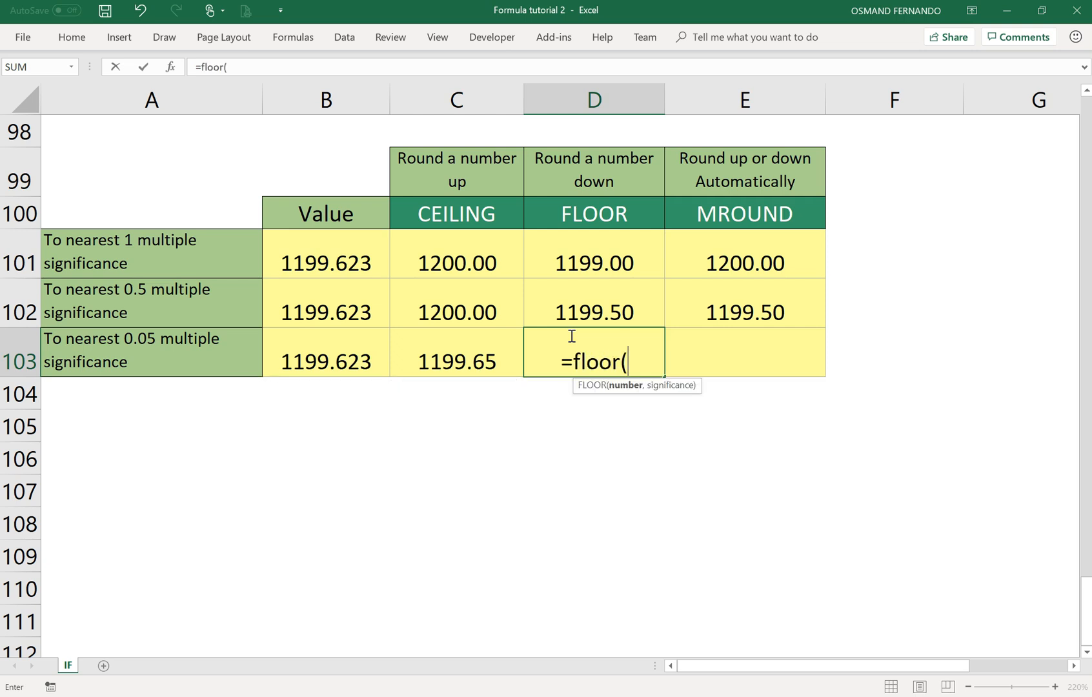
{"action": "left_click", "coordinate": [361, 356]}
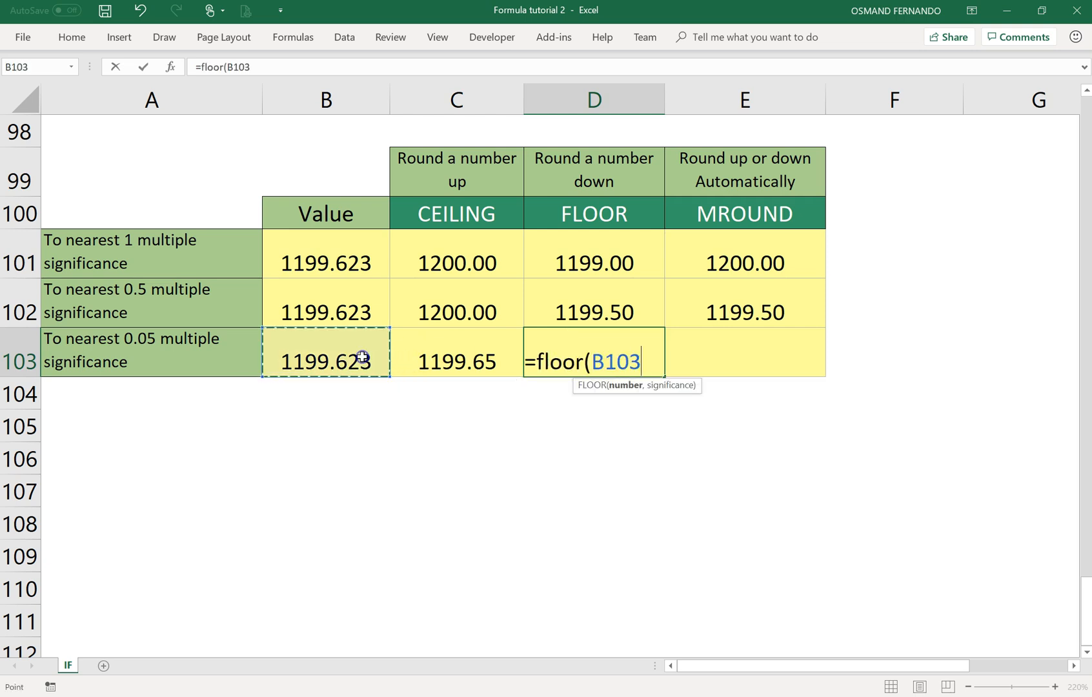
{"action": "type", "text": ","}
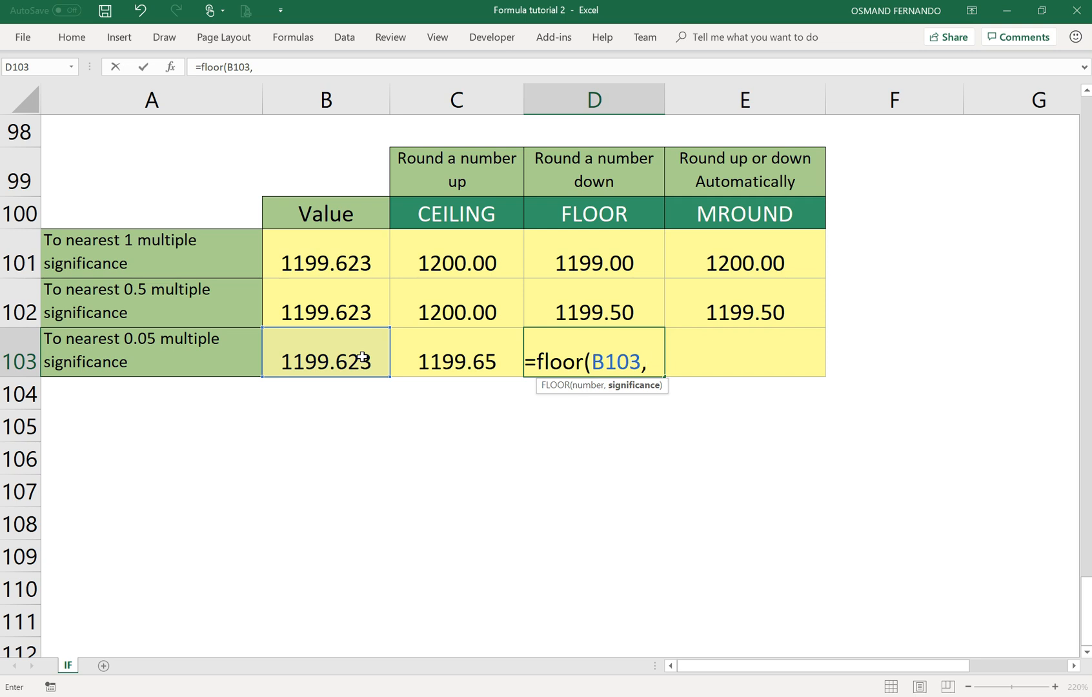
{"action": "type", "text": "."}
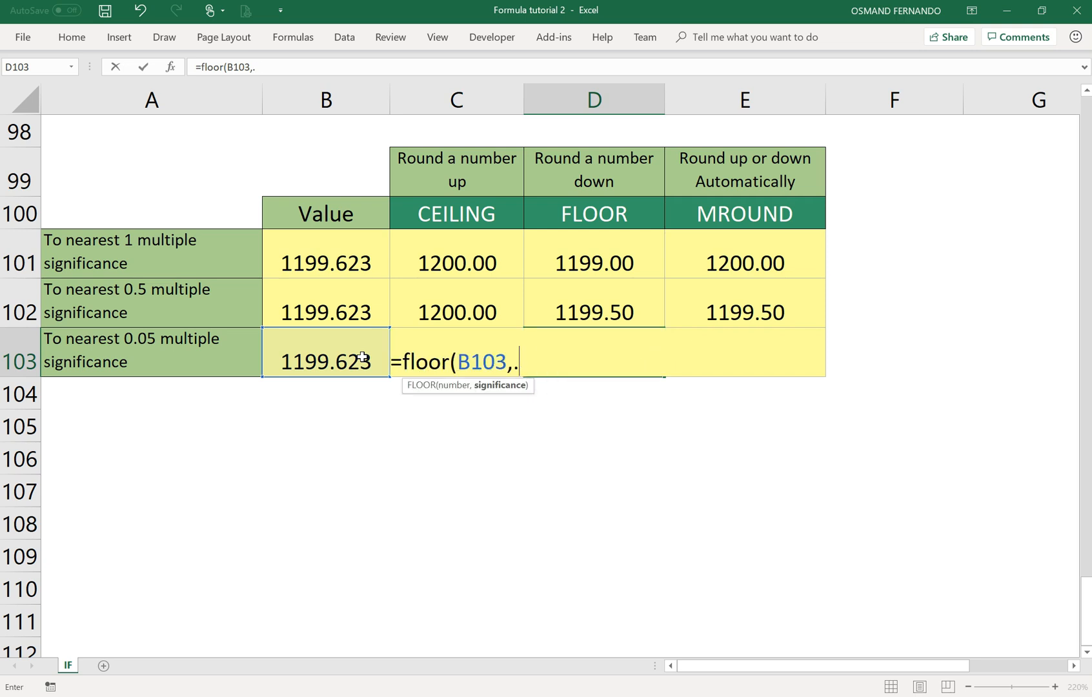
{"action": "key", "text": "BackSpace"}
{"action": "type", "text": "0.05"}
{"action": "key", "text": "Return"}
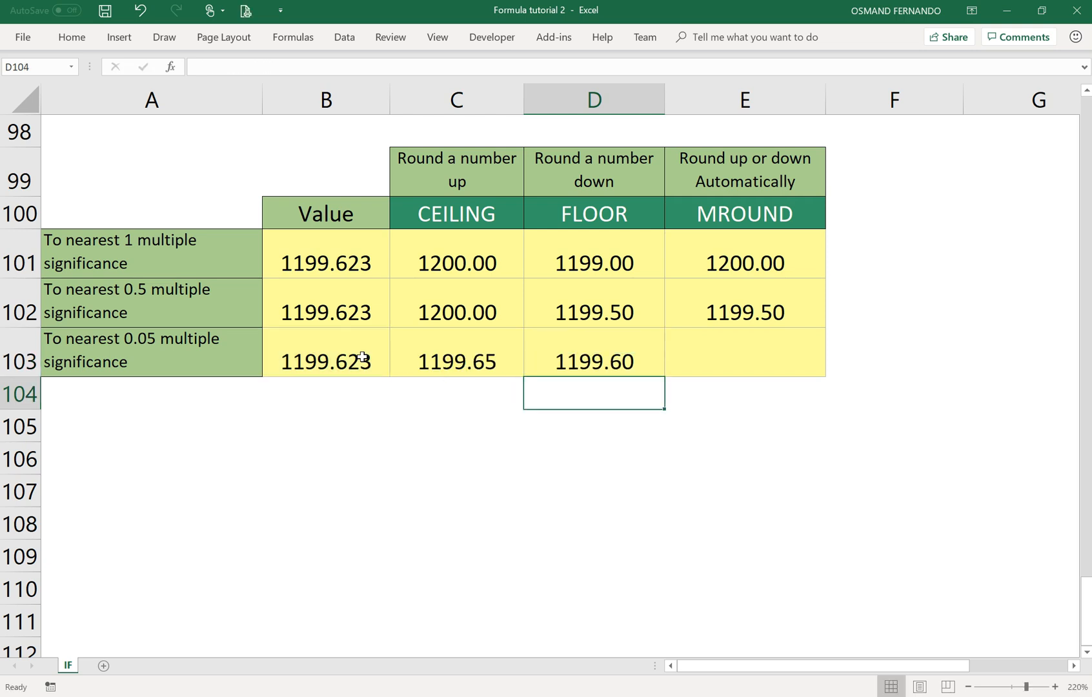
Enter =MROUND(B103,0.05) in E103 to round the value automatically to the nearest multiple of 0.05
{"action": "key", "text": "Right"}
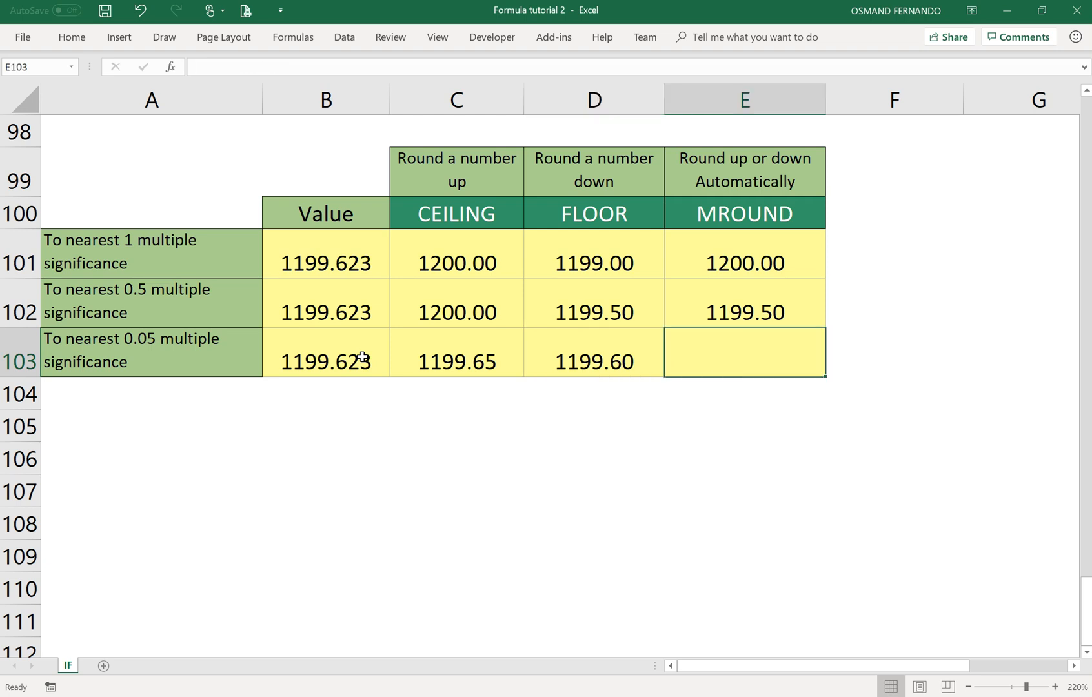
{"action": "type", "text": "="}
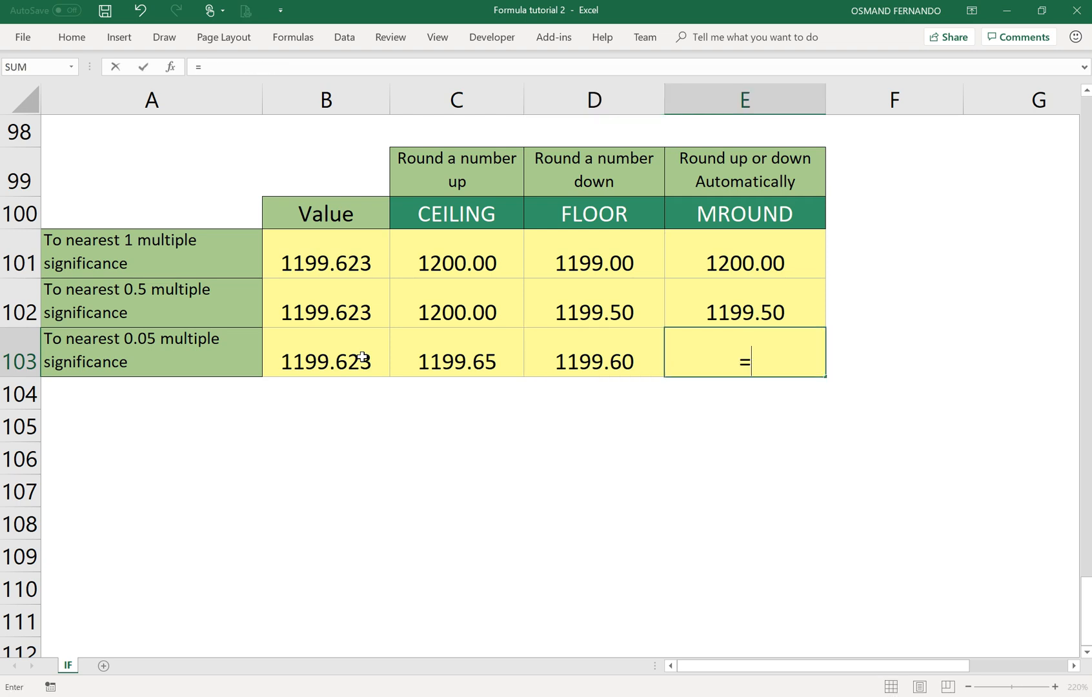
{"action": "type", "text": "mrou"}
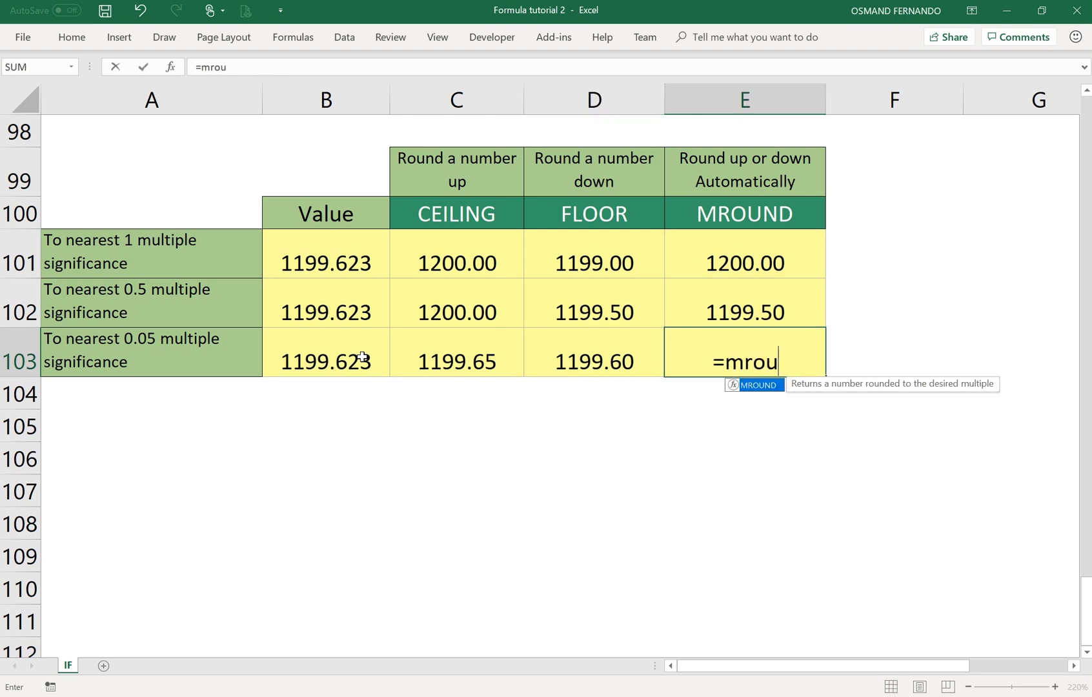
{"action": "type", "text": "nd("}
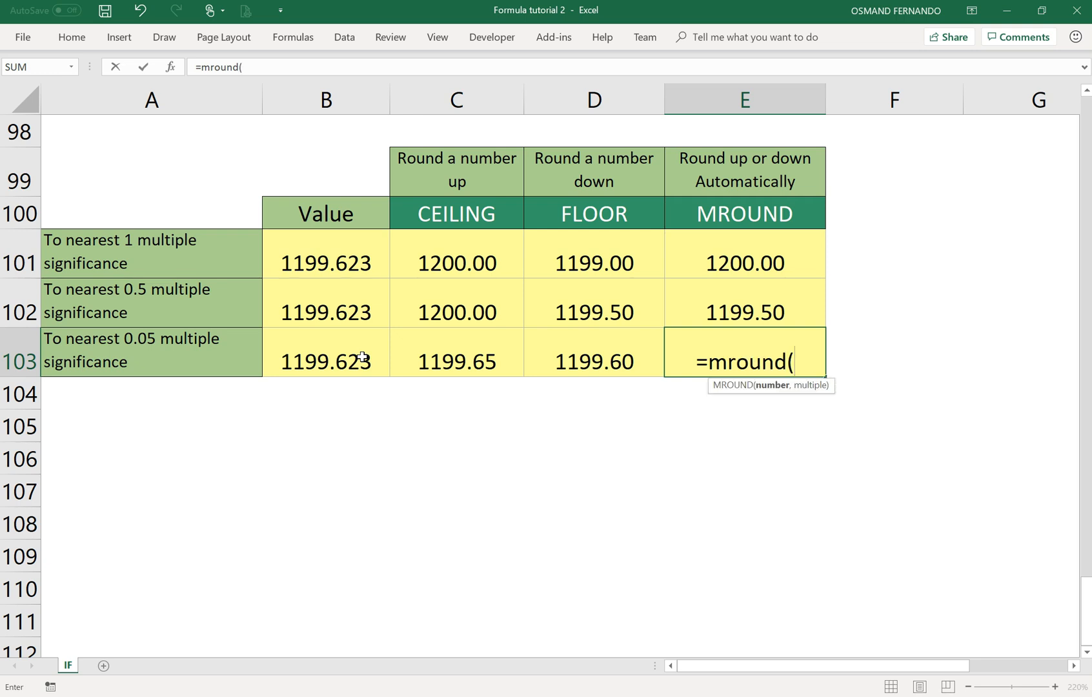
{"action": "left_click", "coordinate": [301, 364]}
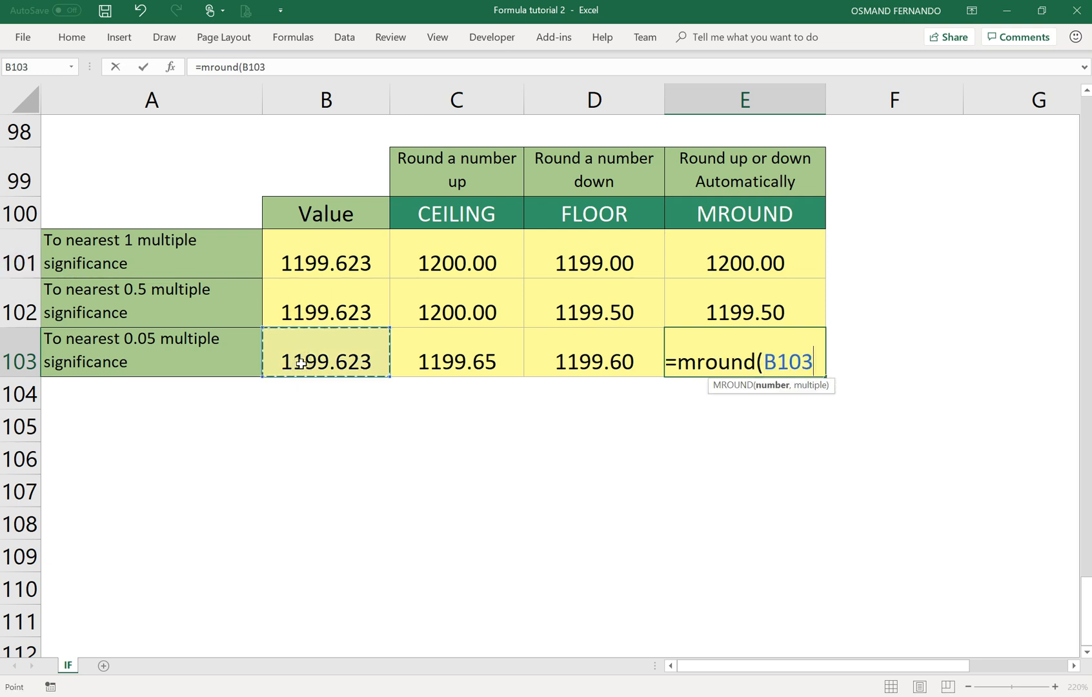
{"action": "type", "text": ",0.05"}
{"action": "key", "text": "Return"}
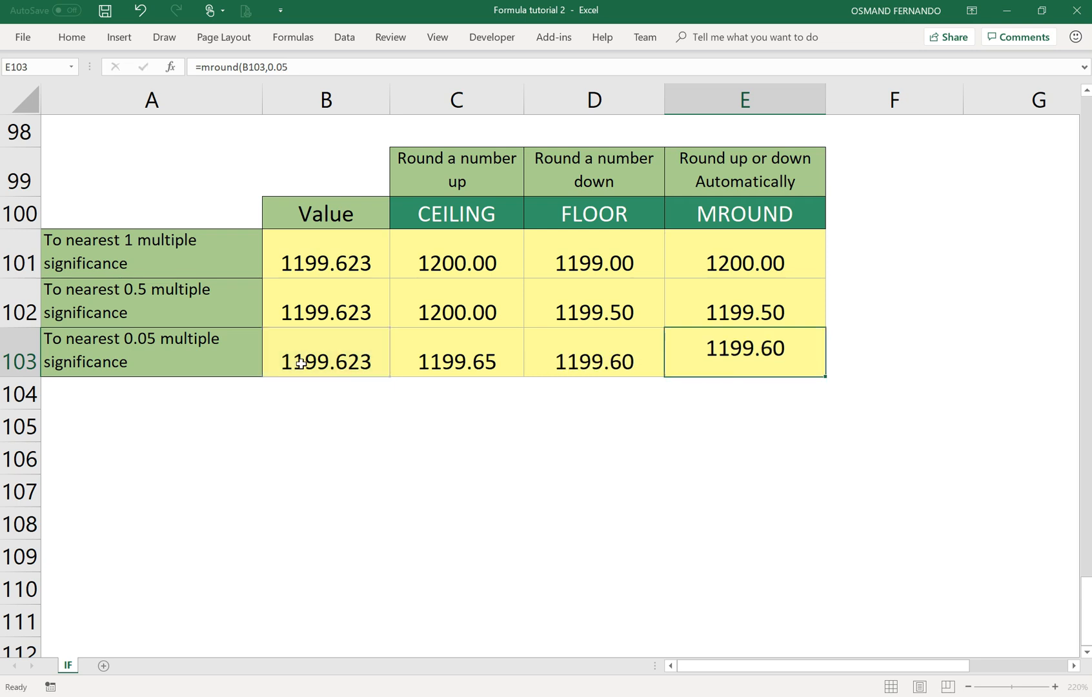